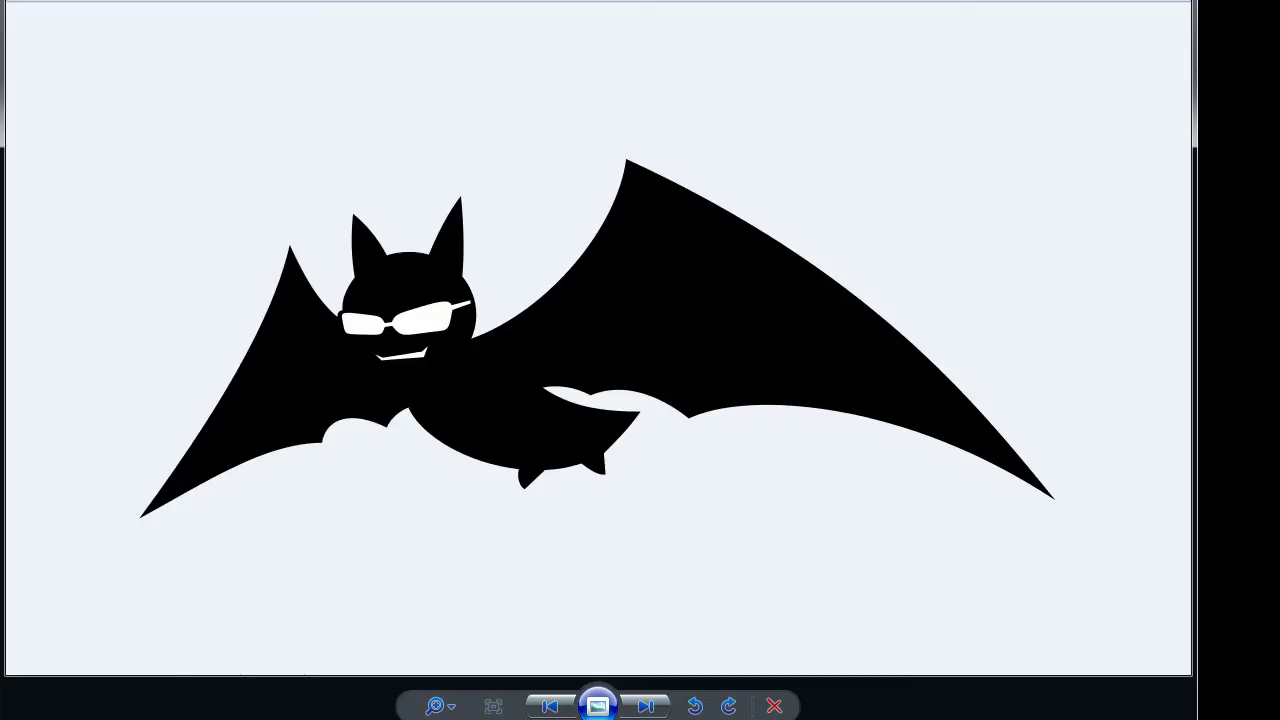
- Step from the bat picture past the adhoc networking title slide to the freifunk.net logo
{"action": "key", "text": "Right"}
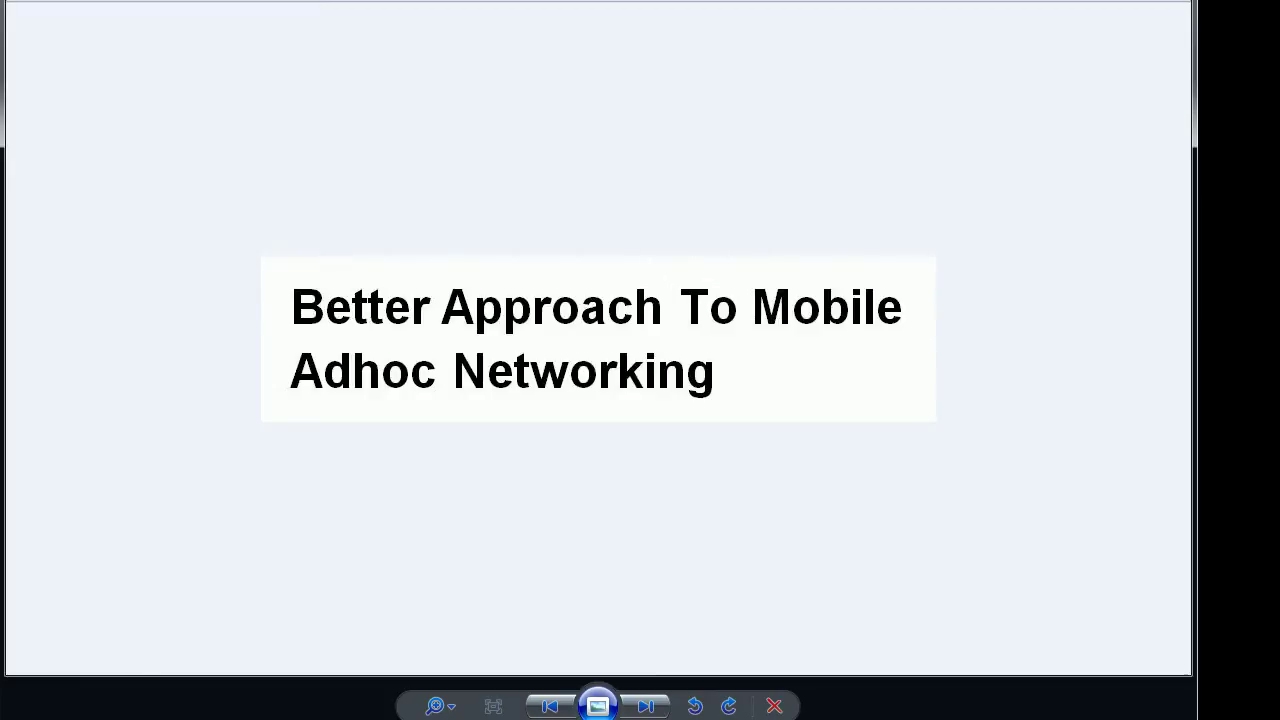
{"action": "key", "text": "Right"}
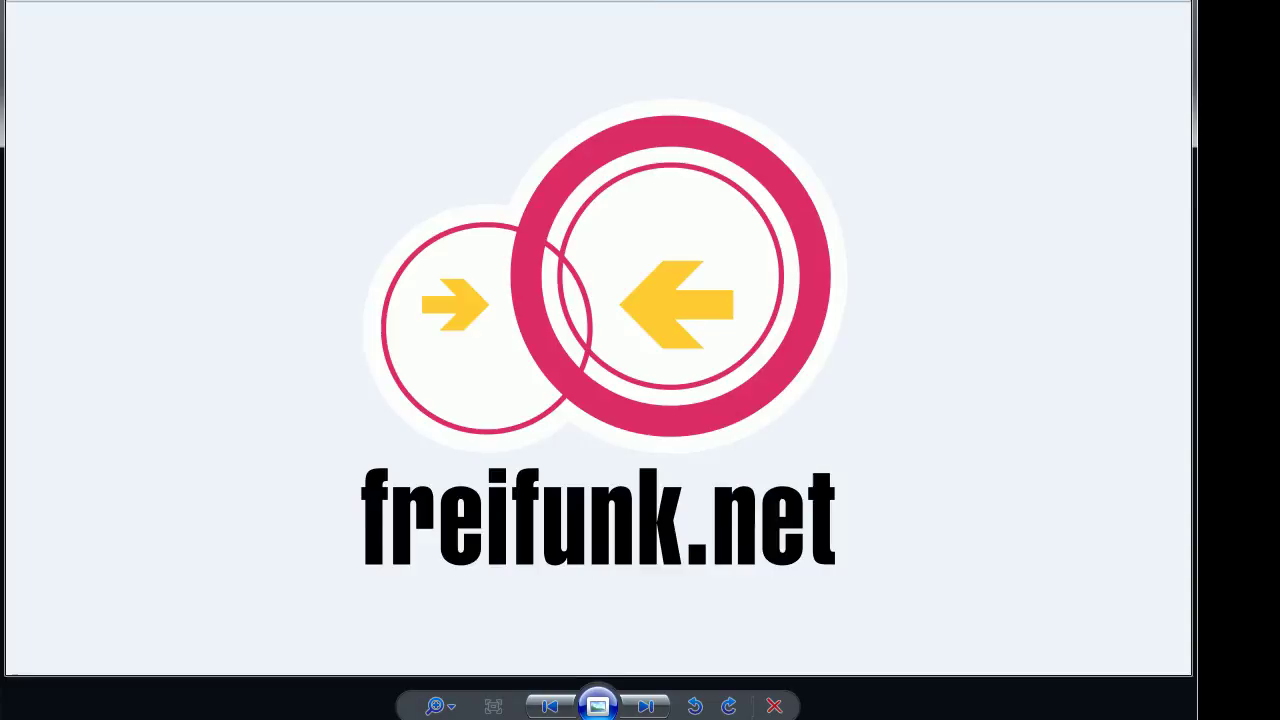
- Show the BATMAN-adv title slide after the freifunk.net logo
{"action": "key", "text": "Right"}
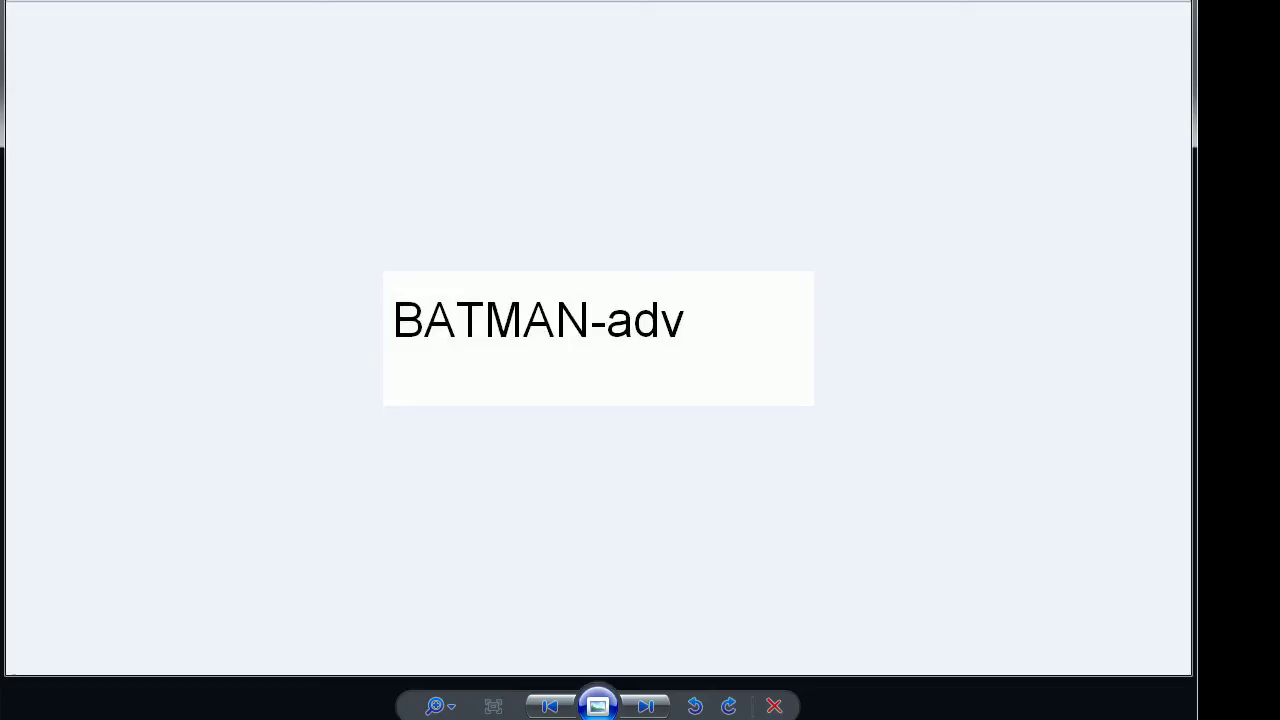
- Page through the serial boot-log screenshots to the OpenWrt 12.09 banner and root prompt
{"action": "key", "text": "Right"}
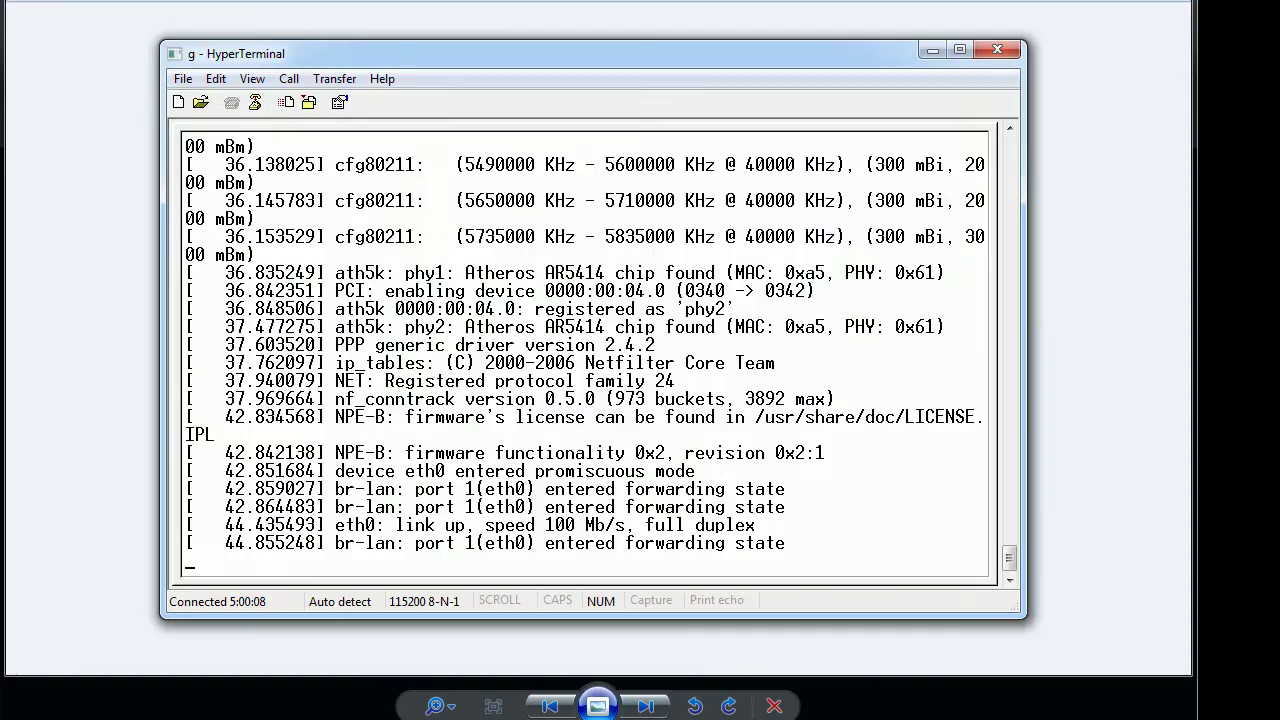
{"action": "key", "text": "Right"}
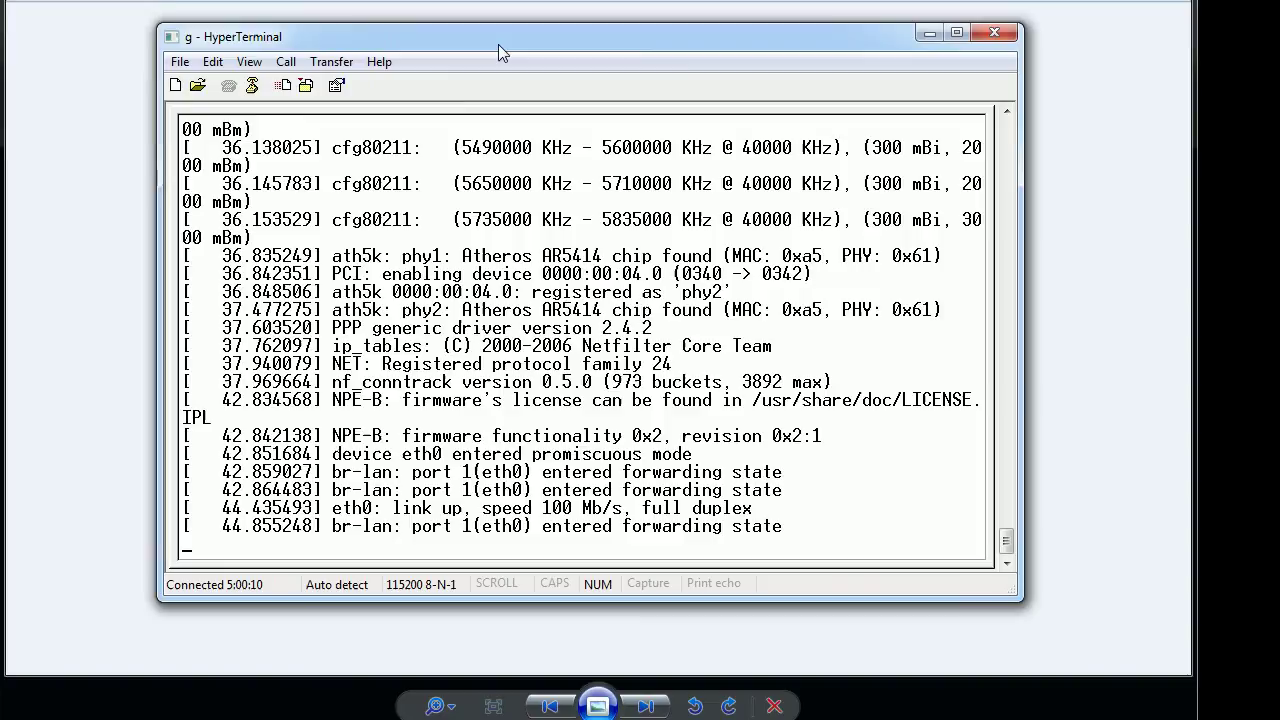
{"action": "key", "text": "Right"}
{"action": "key", "text": "Right"}
{"action": "key", "text": "Right"}
{"action": "key", "text": "Right"}
{"action": "key", "text": "Right"}
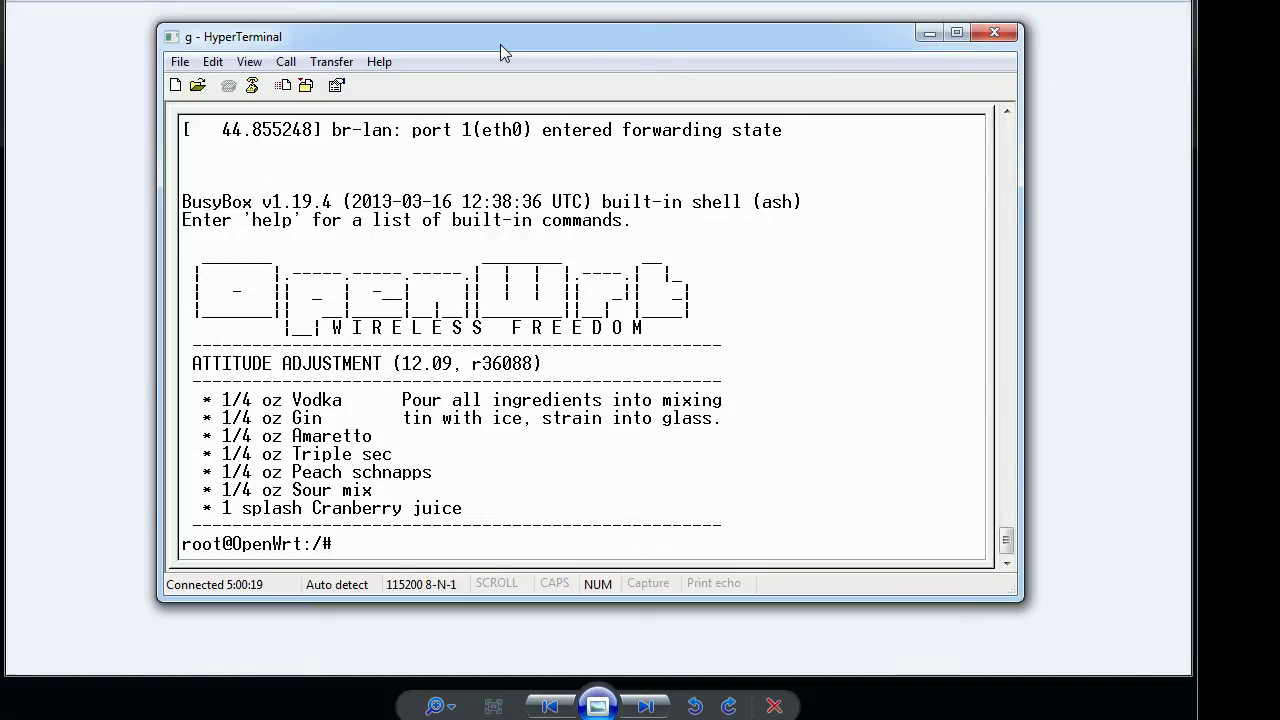
{"action": "key", "text": "Right"}
{"action": "key", "text": "Right"}
{"action": "key", "text": "Right"}
{"action": "key", "text": "Right"}
{"action": "left_click_drag", "start_coordinate": [500, 44], "coordinate": [461, 46]}
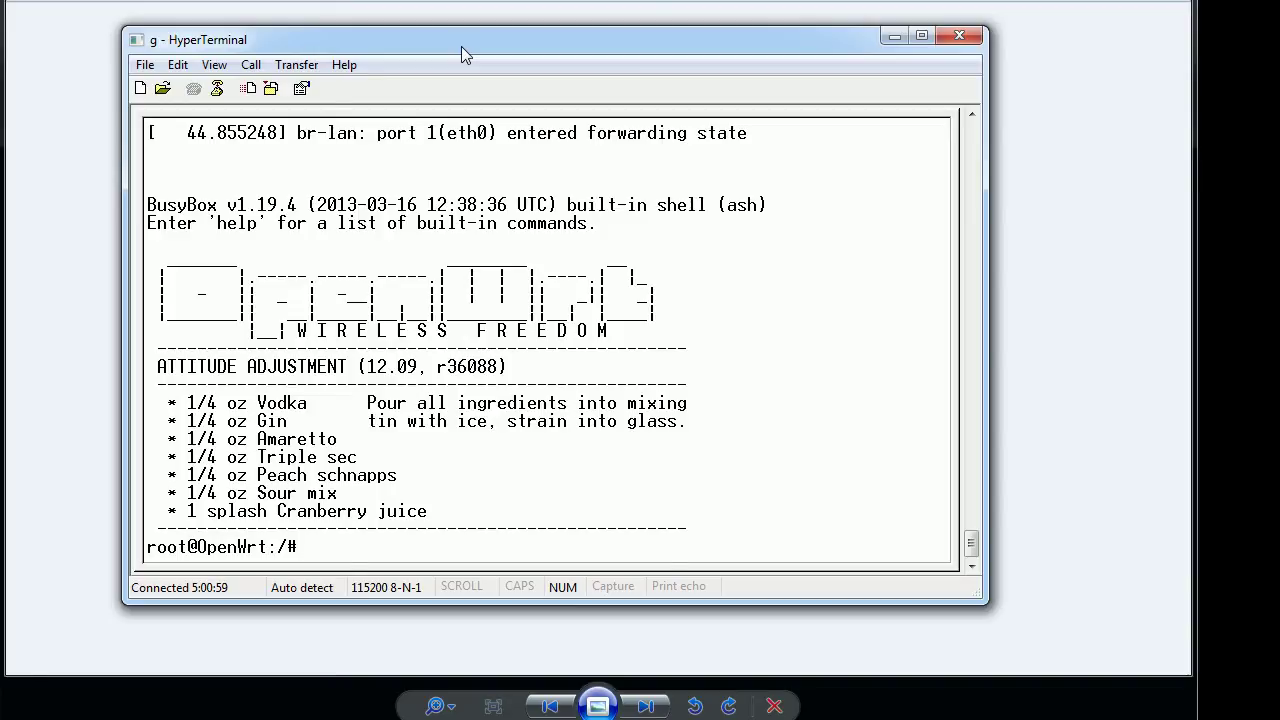
- Run 'opkg update' at the root prompt to refresh the package list
{"action": "type", "text": "ok"}
{"action": "key", "text": "BackSpace"}
{"action": "type", "text": "pkg "}
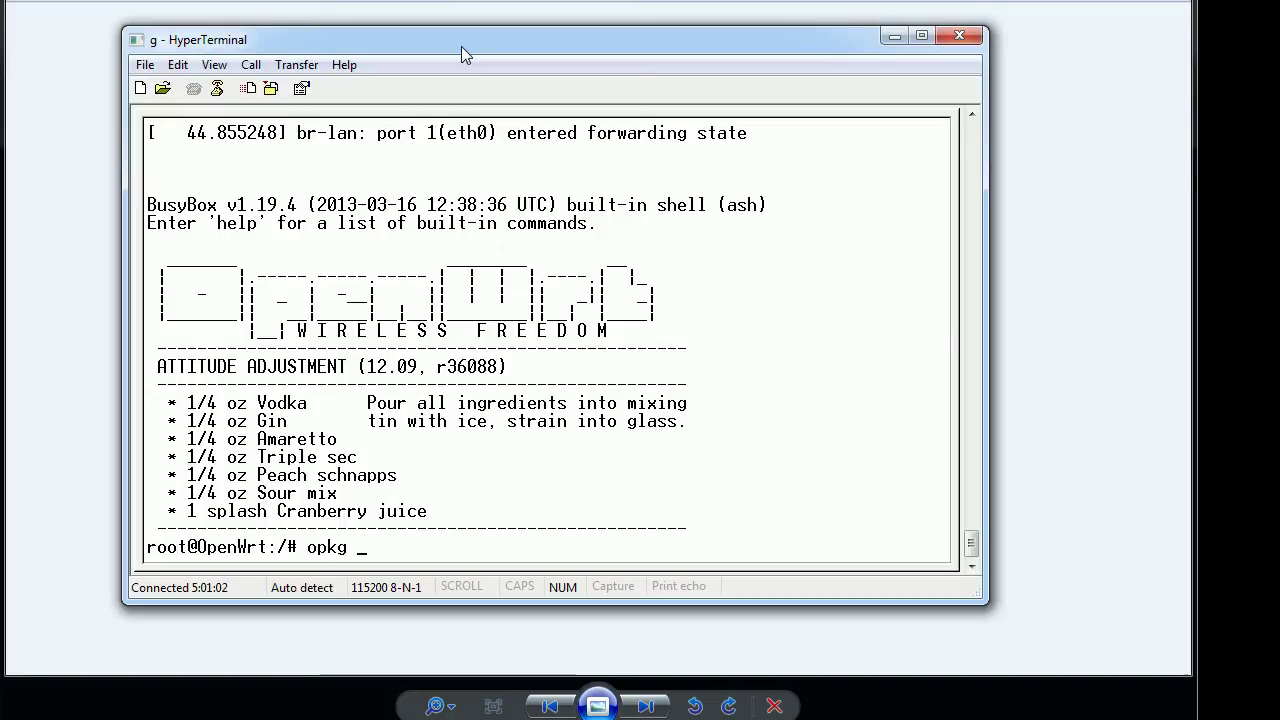
{"action": "type", "text": "update"}
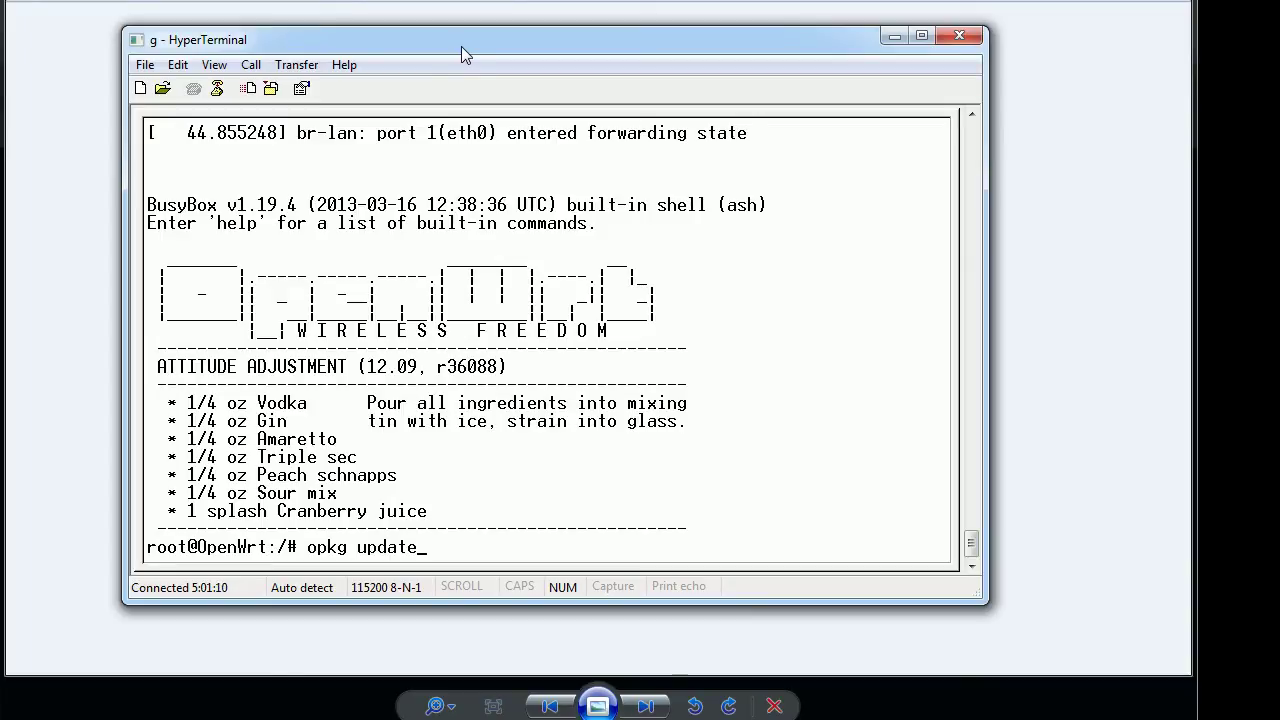
{"action": "key", "text": "Return"}
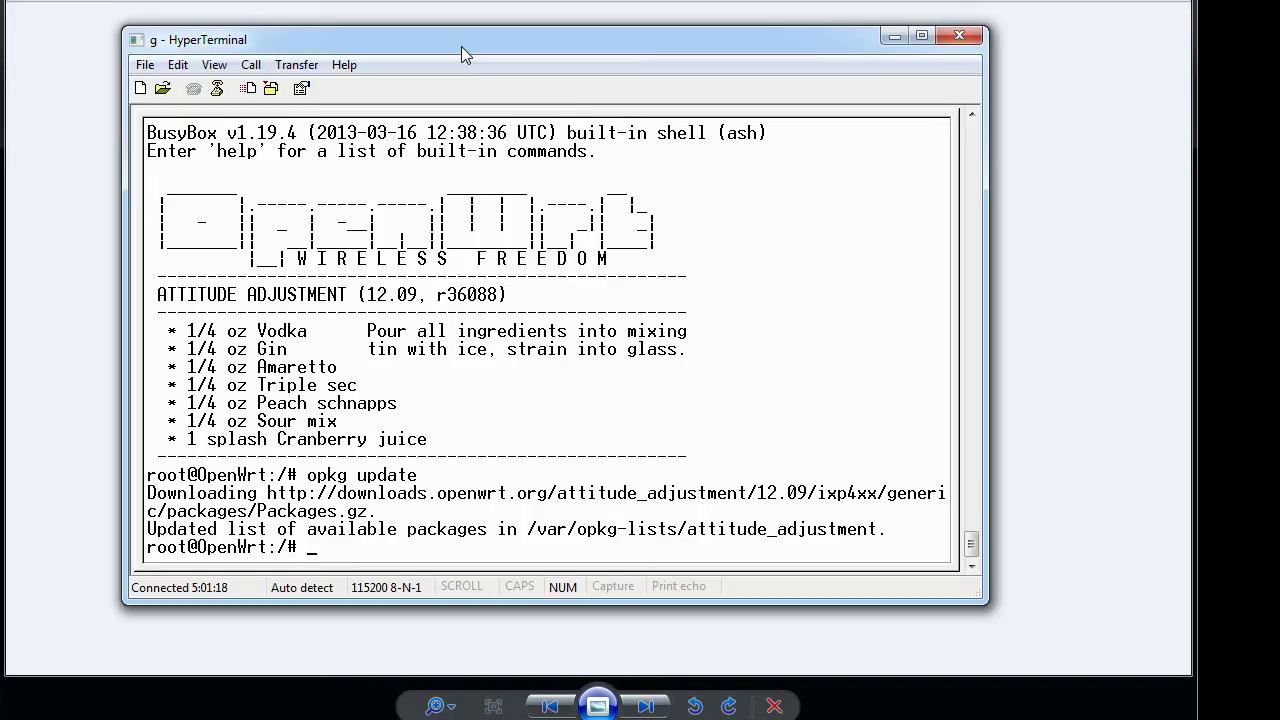
- Install the batman-adv kernel module with 'opkg install kmod-batman-adv'
{"action": "type", "text": "opkg install kmod-"}
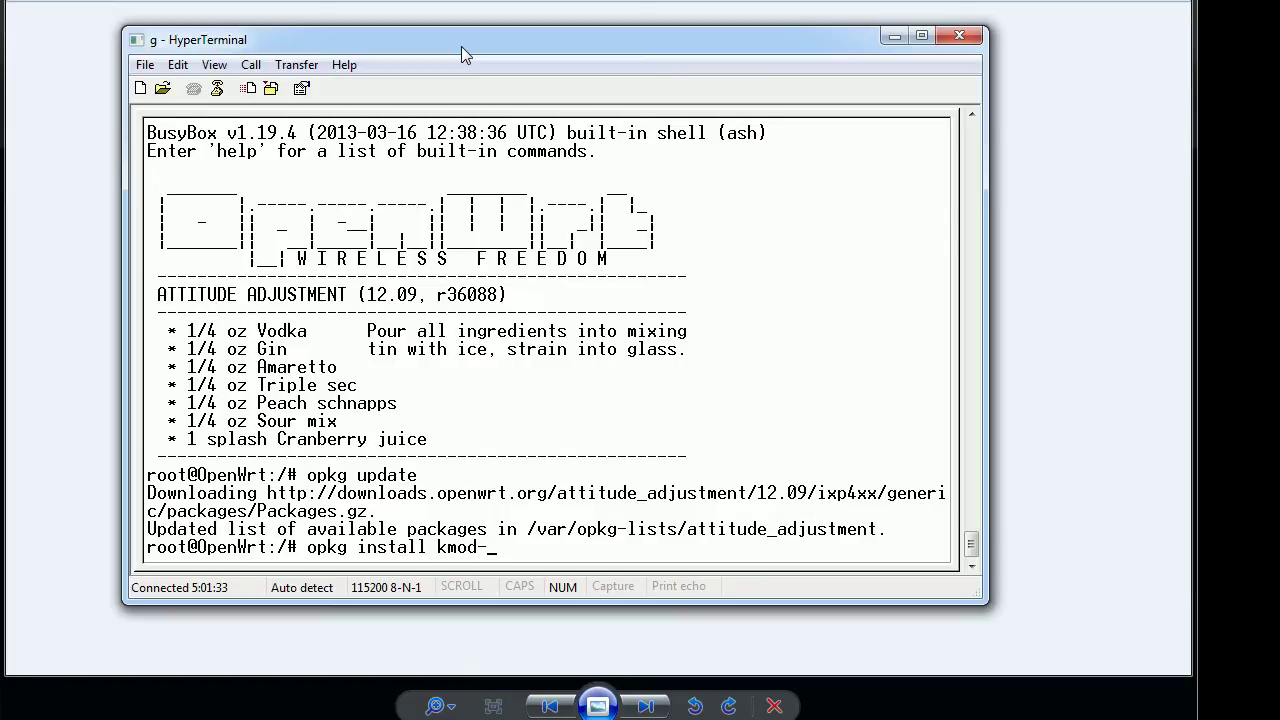
{"action": "type", "text": "batman"}
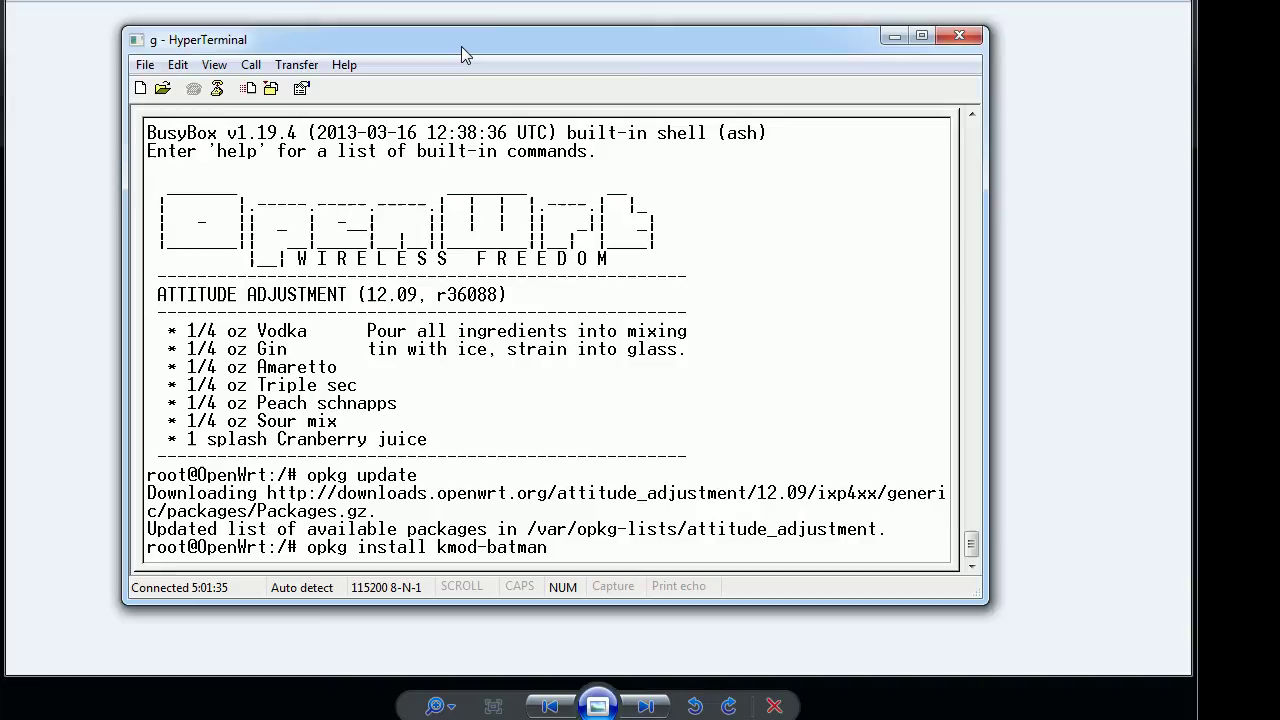
{"action": "type", "text": "-adv"}
{"action": "key", "text": "Return"}
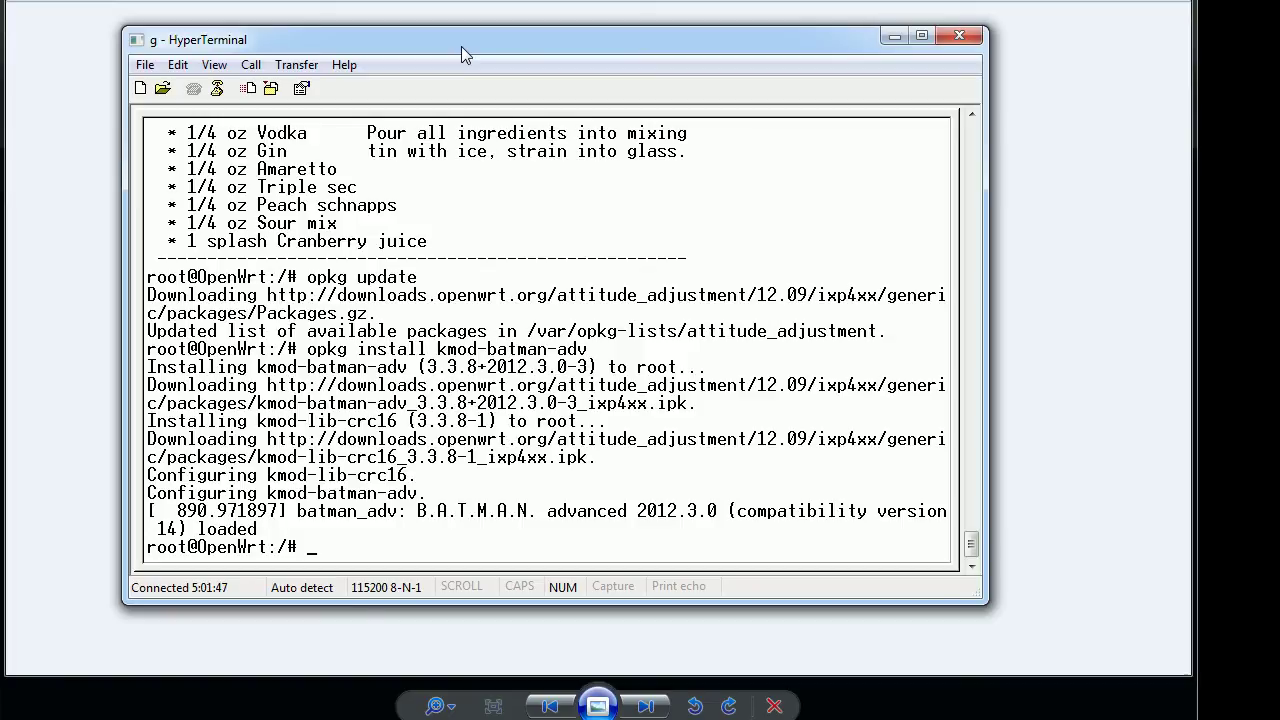
{"action": "left_click_drag", "start_coordinate": [312, 45], "coordinate": [330, 43]}
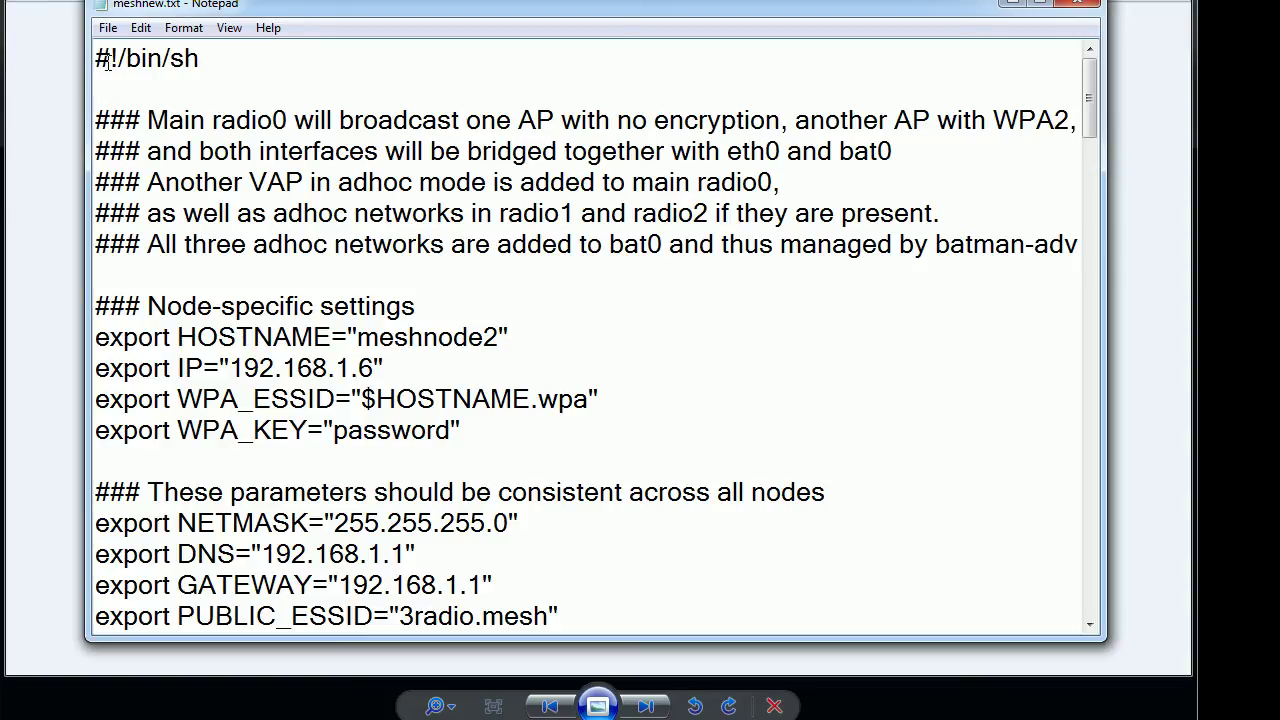
- Point out the HOSTNAME meshnode2 and IP 192.168.1.6 values in meshnew.txt
{"action": "double_click", "coordinate": [408, 340]}
{"action": "left_click", "coordinate": [408, 340]}
{"action": "left_click", "coordinate": [364, 369]}
- Scroll to the shared mesh settings and highlight MESH1's channel 11 and adhoc mode
{"action": "scroll", "coordinate": [371, 374], "scroll_direction": "down", "scroll_amount": 2}
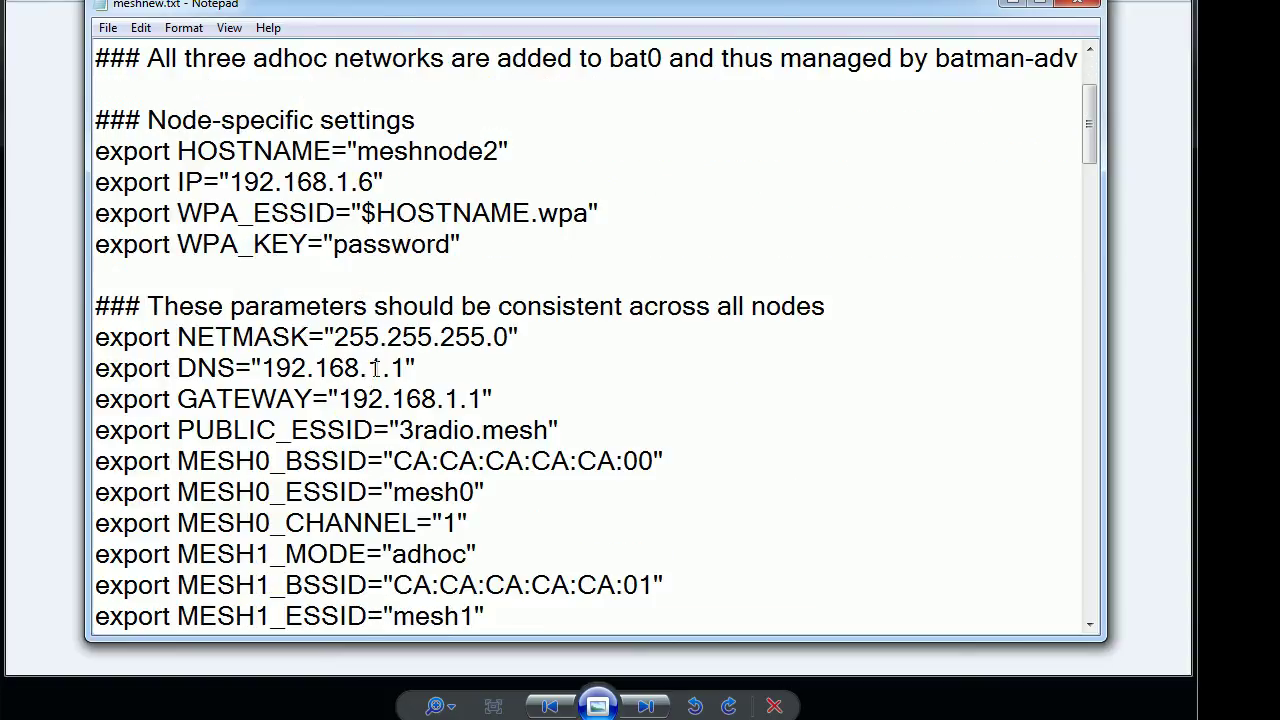
{"action": "scroll", "coordinate": [437, 390], "scroll_direction": "down", "scroll_amount": 4}
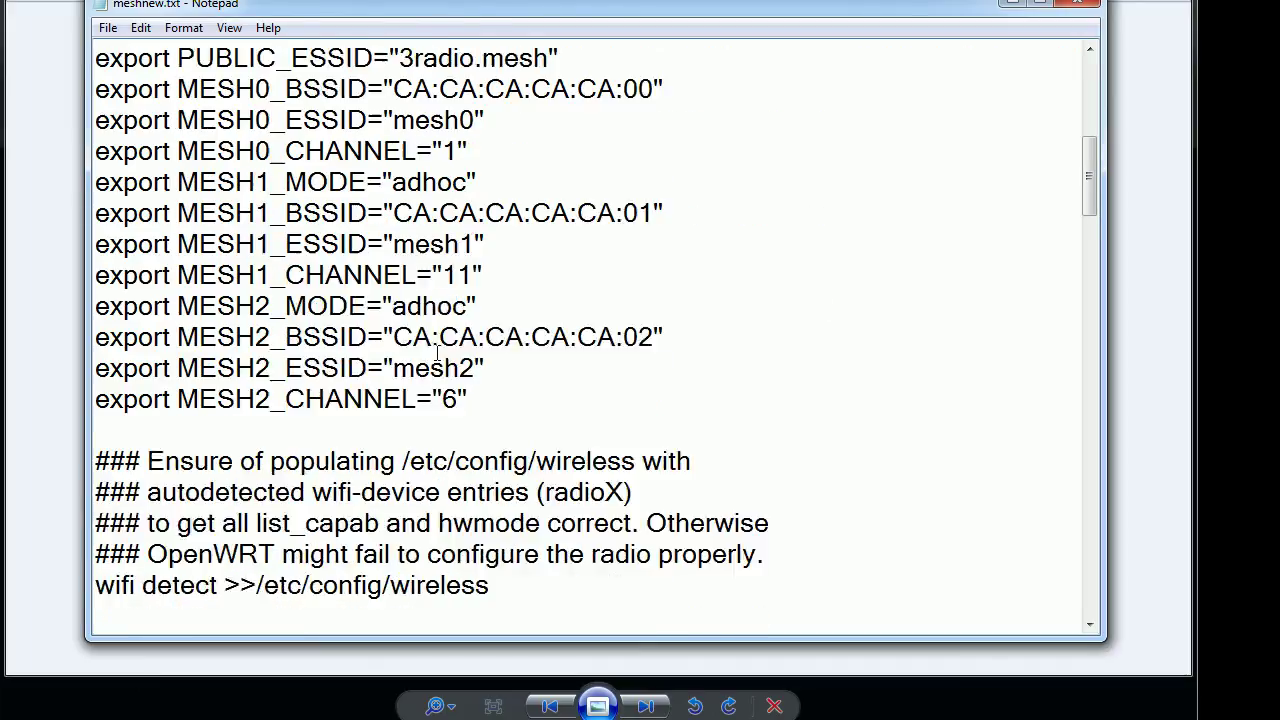
{"action": "scroll", "coordinate": [437, 353], "scroll_direction": "down", "scroll_amount": 1}
{"action": "scroll", "coordinate": [422, 333], "scroll_direction": "up", "scroll_amount": 3}
{"action": "scroll", "coordinate": [452, 208], "scroll_direction": "down", "scroll_amount": 1}
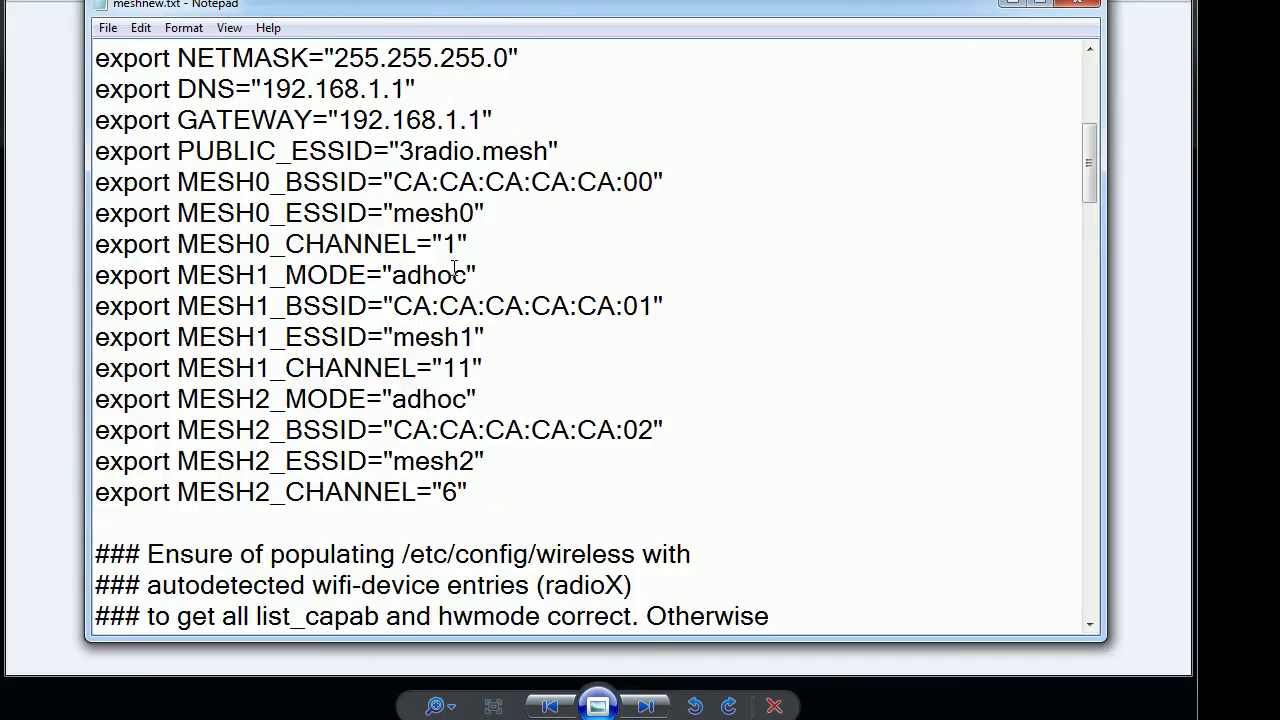
{"action": "left_click", "coordinate": [458, 370]}
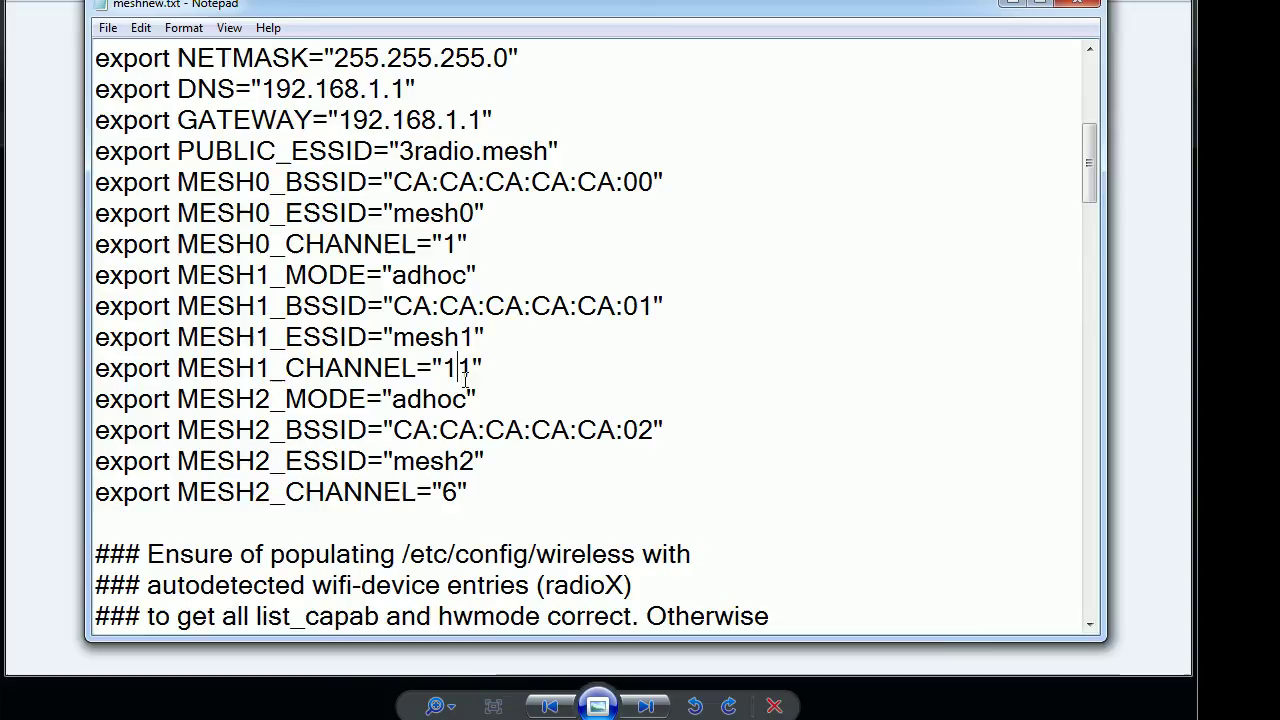
{"action": "left_click_drag", "start_coordinate": [472, 370], "coordinate": [442, 368]}
{"action": "left_click", "coordinate": [484, 337]}
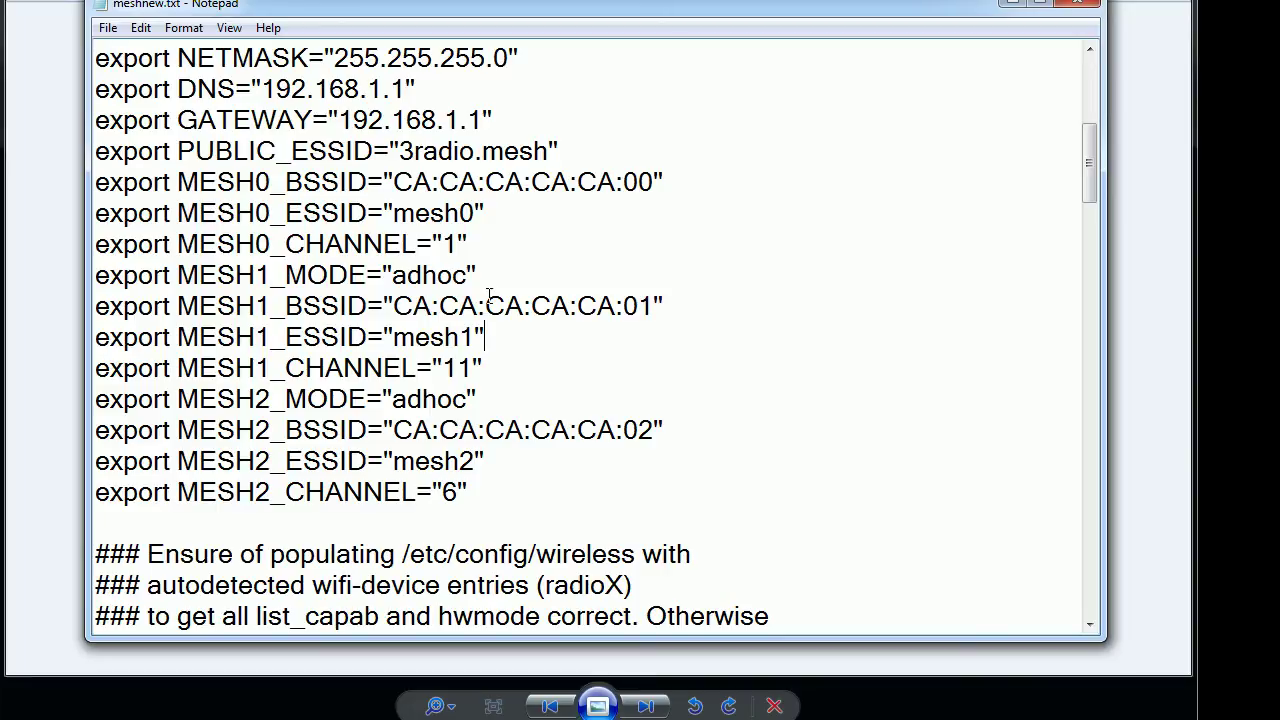
{"action": "left_click", "coordinate": [565, 282]}
- Walk down and back up through the node-specific setting lines, then scroll the script
{"action": "scroll", "coordinate": [500, 250], "scroll_direction": "up", "scroll_amount": 5}
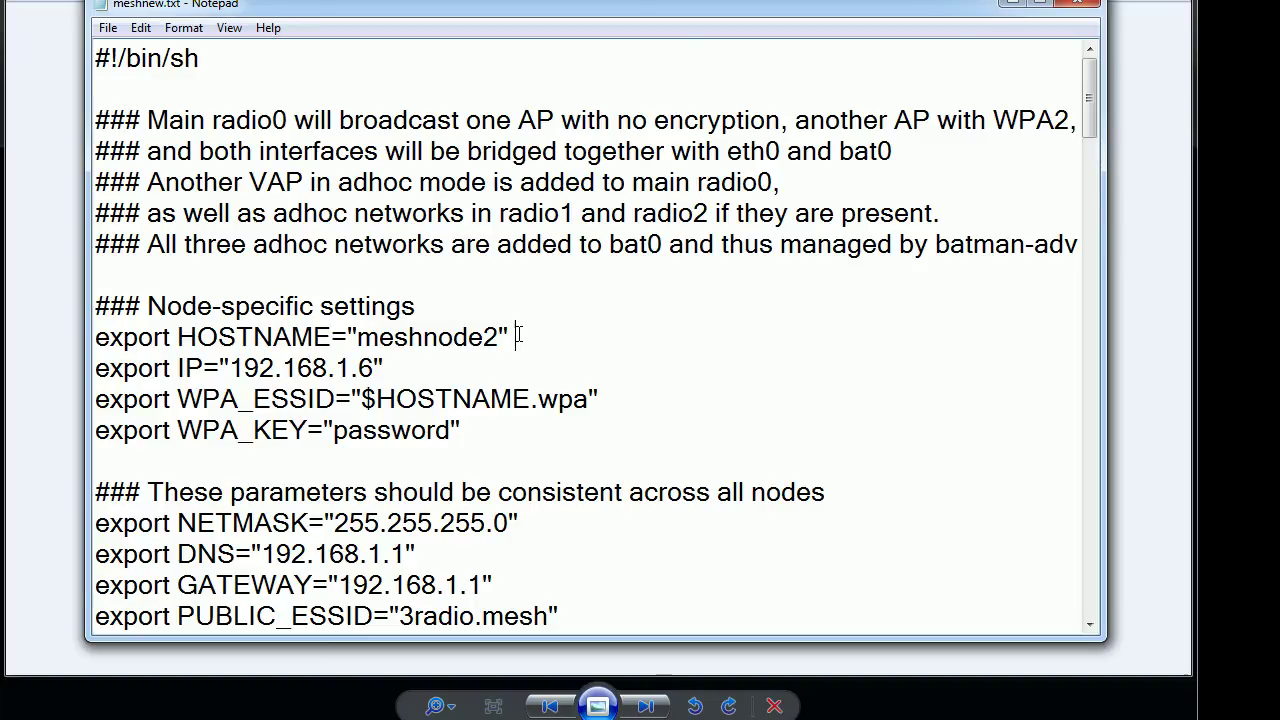
{"action": "left_click", "coordinate": [493, 313]}
{"action": "left_click", "coordinate": [562, 337]}
{"action": "left_click", "coordinate": [480, 377]}
{"action": "left_click", "coordinate": [649, 399]}
{"action": "left_click", "coordinate": [543, 440]}
{"action": "left_click", "coordinate": [505, 375]}
{"action": "left_click", "coordinate": [550, 331]}
{"action": "left_click", "coordinate": [517, 306]}
{"action": "scroll", "coordinate": [333, 237], "scroll_direction": "down", "scroll_amount": 2}
{"action": "scroll", "coordinate": [392, 555], "scroll_direction": "down", "scroll_amount": 2}
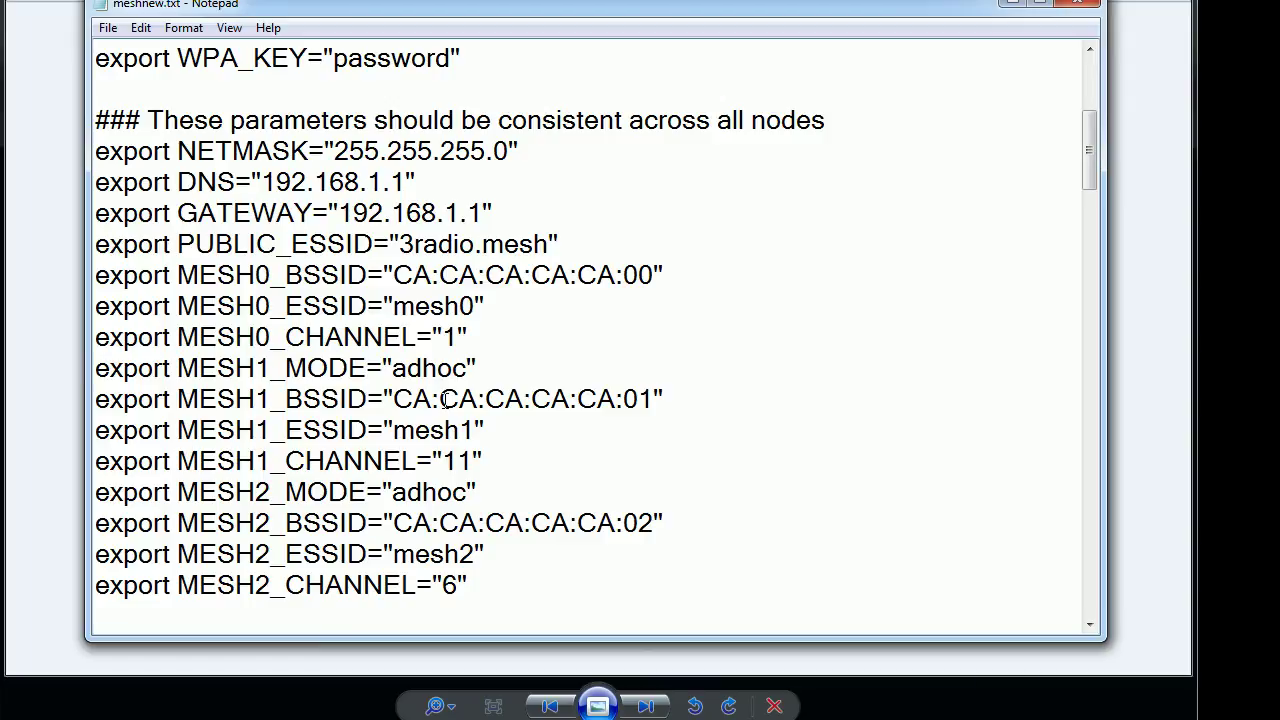
{"action": "scroll", "coordinate": [443, 399], "scroll_direction": "up", "scroll_amount": 4}
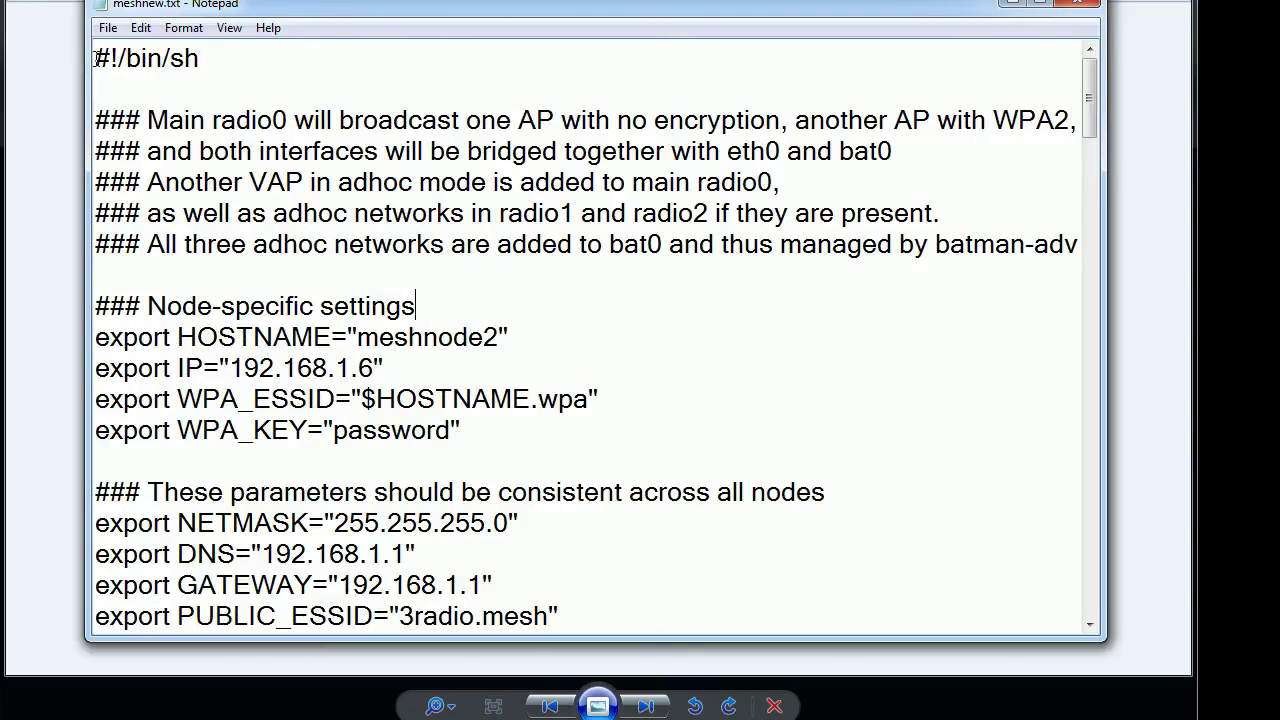
- Paste the copied mesh configuration commands into the router's terminal session
{"action": "left_click_drag", "start_coordinate": [95, 58], "coordinate": [386, 660]}
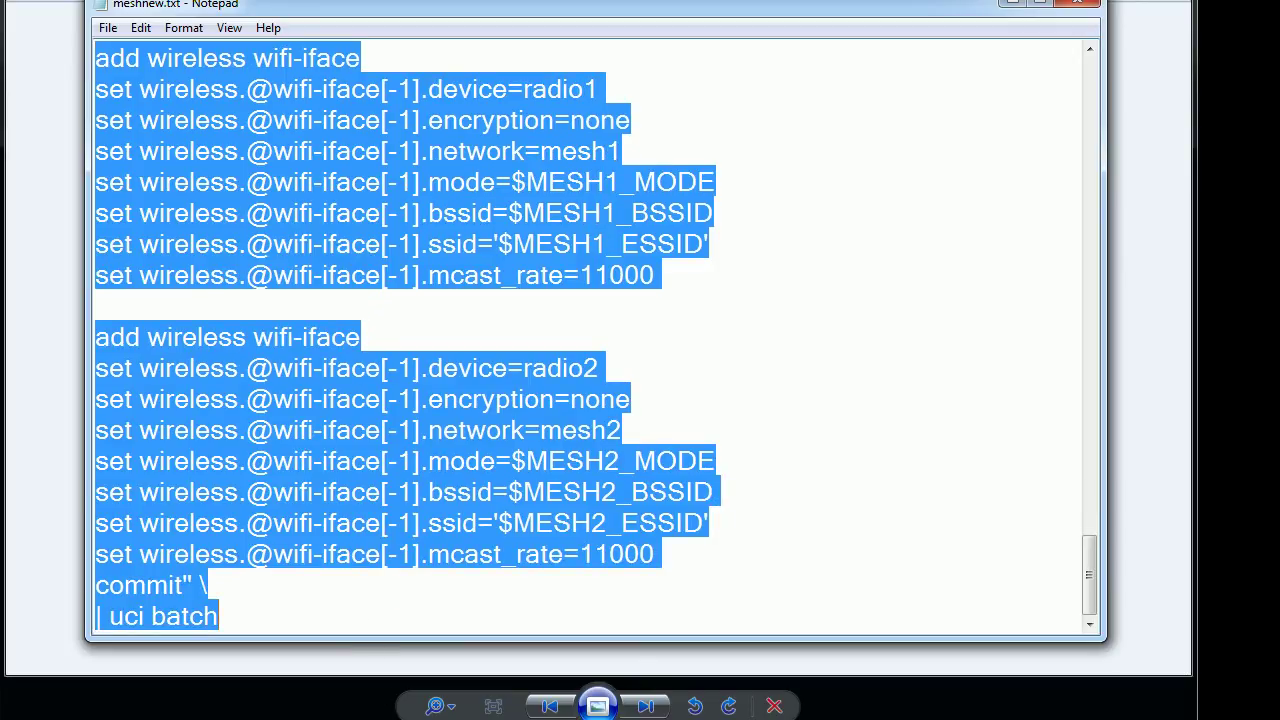
{"action": "key", "text": "alt+Tab"}
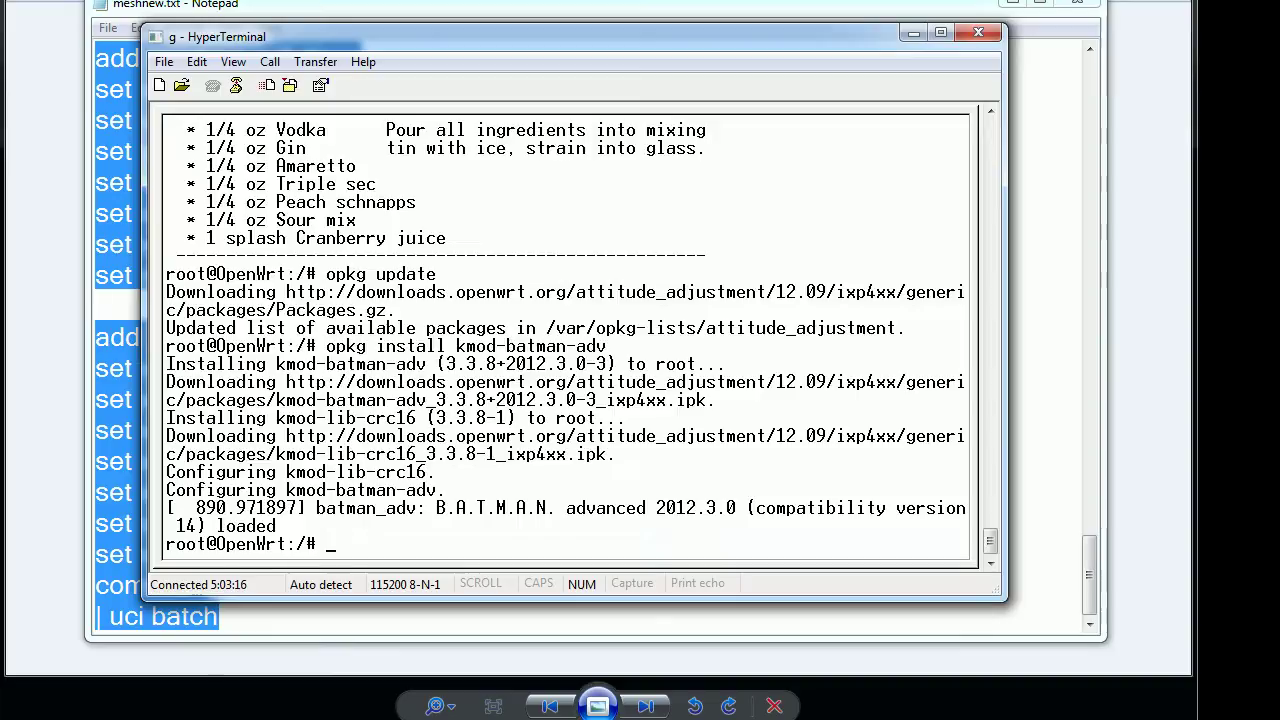
{"action": "right_click", "coordinate": [345, 486]}
{"action": "left_click", "coordinate": [372, 594]}
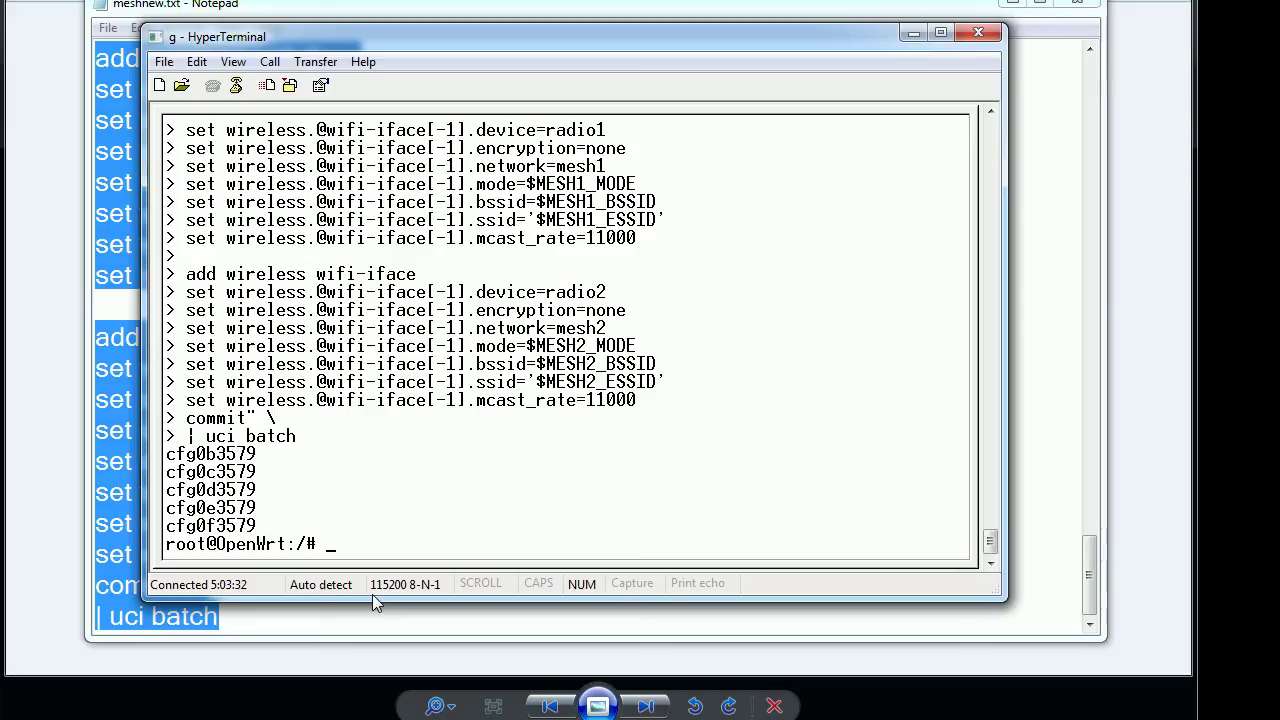
- Restart the router with the reboot command
{"action": "type", "text": "reboot"}
{"action": "key", "text": "Return"}
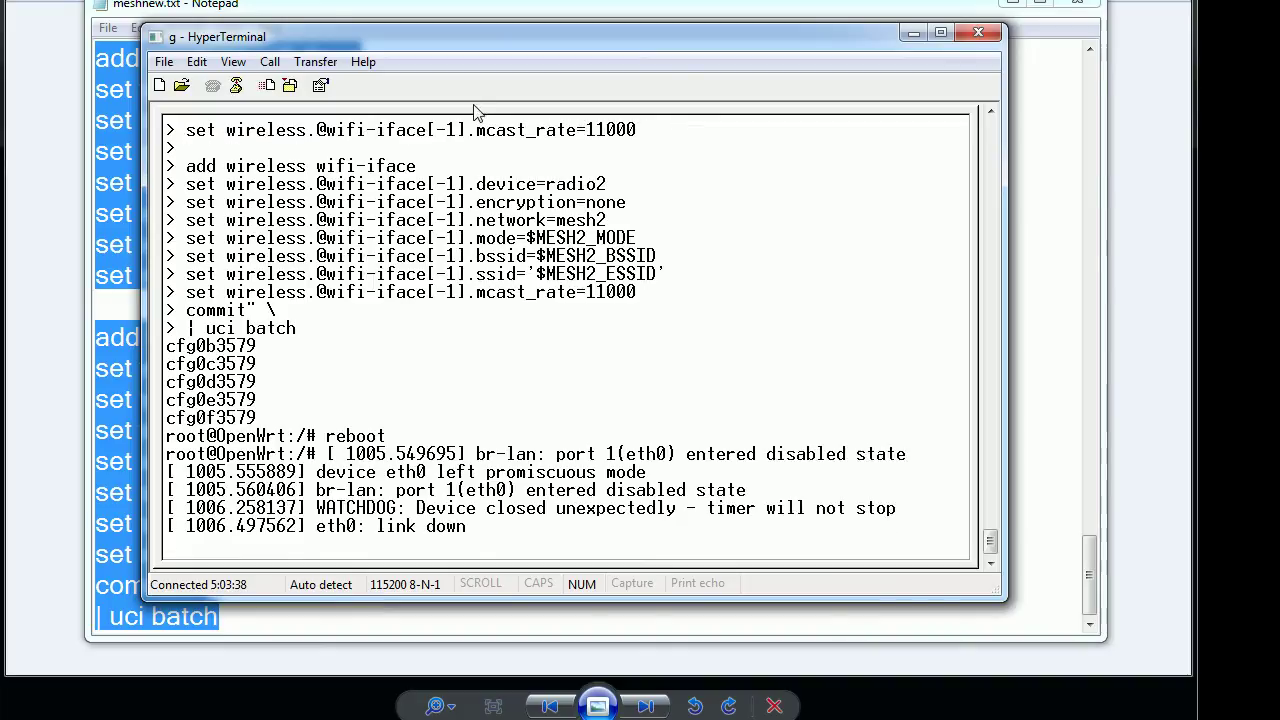
{"action": "left_click_drag", "start_coordinate": [456, 42], "coordinate": [505, 98]}
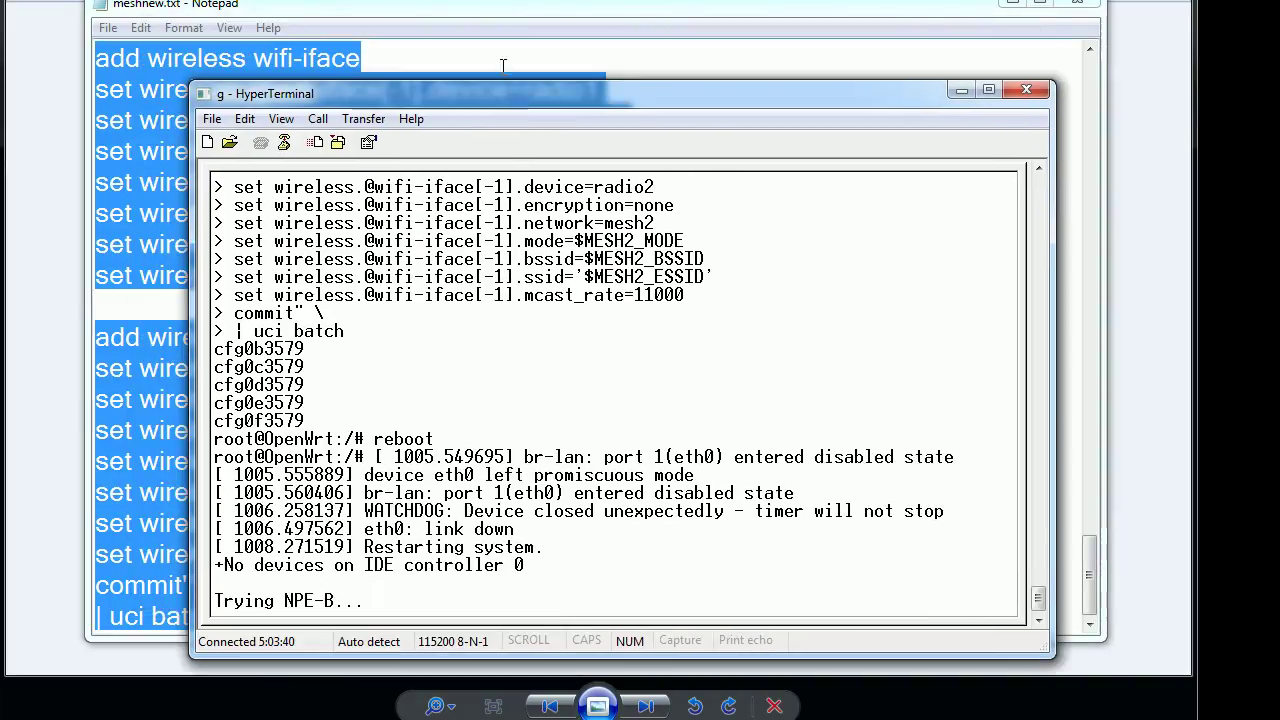
- Bring meshnew.txt back to the top and point out the IP 192.168.1.6
{"action": "left_click", "coordinate": [505, 19]}
{"action": "scroll", "coordinate": [503, 243], "scroll_direction": "up", "scroll_amount": 20}
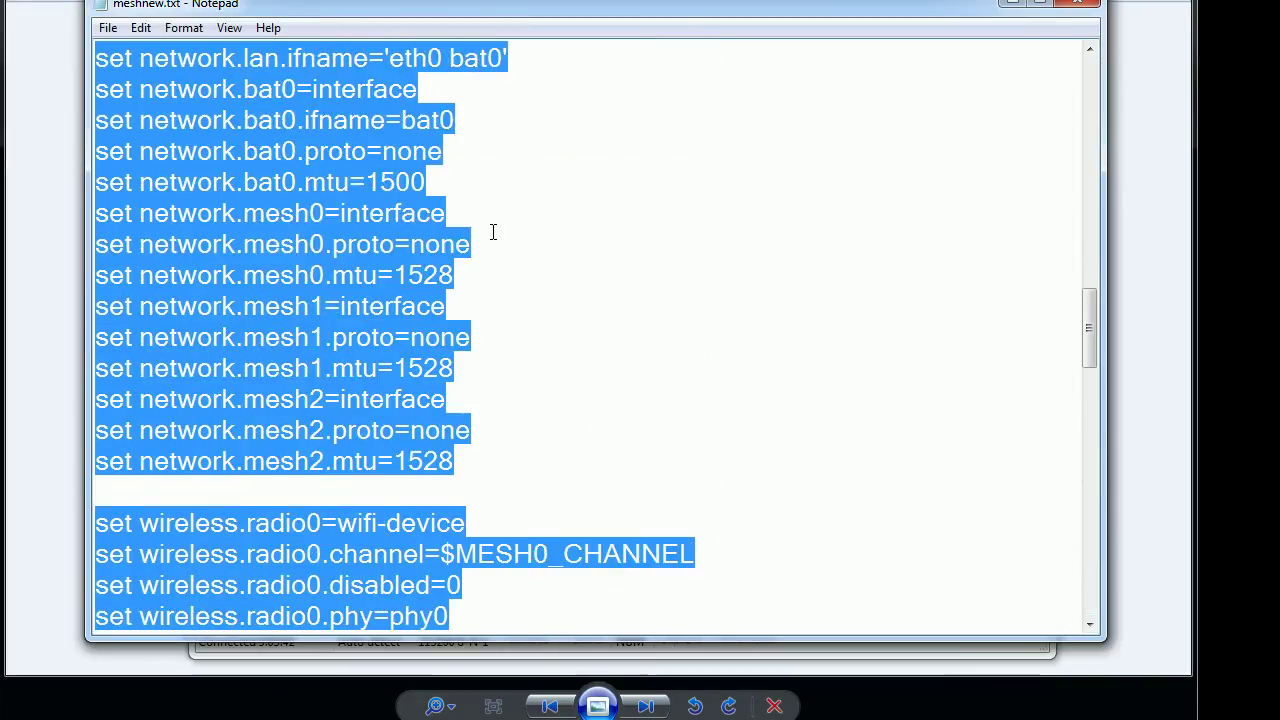
{"action": "scroll", "coordinate": [491, 220], "scroll_direction": "up", "scroll_amount": 12}
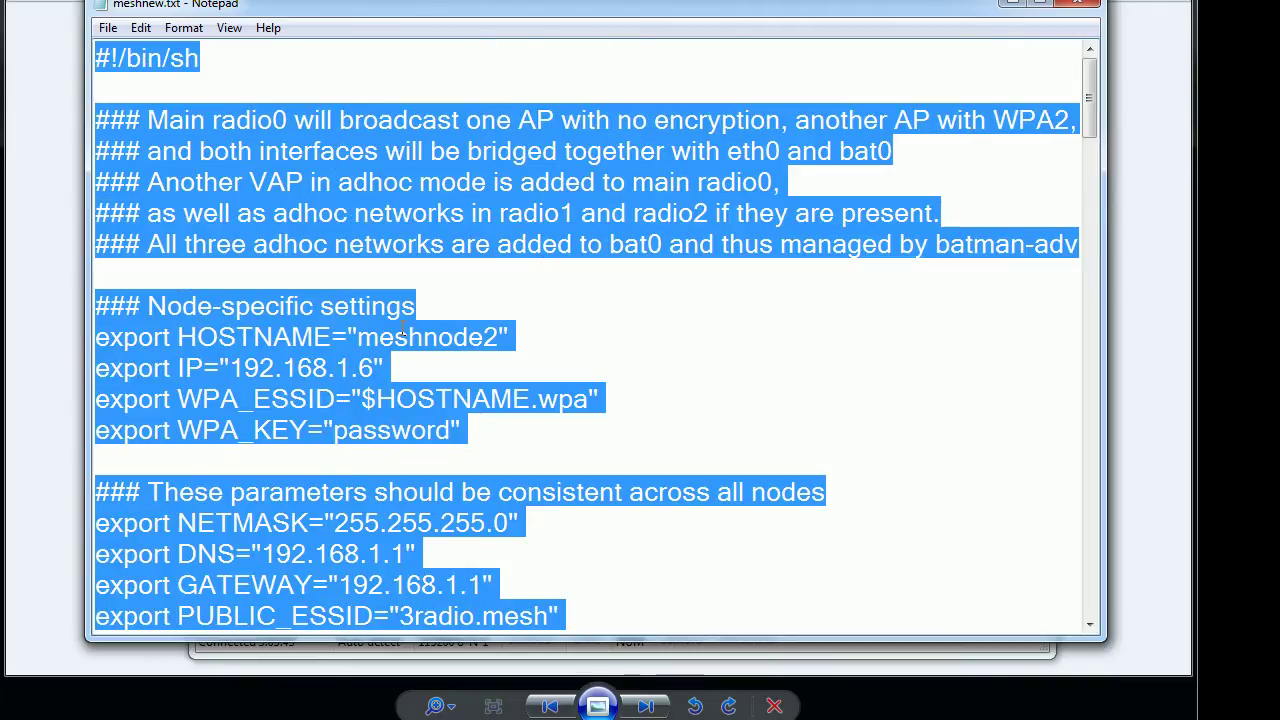
{"action": "left_click", "coordinate": [403, 337]}
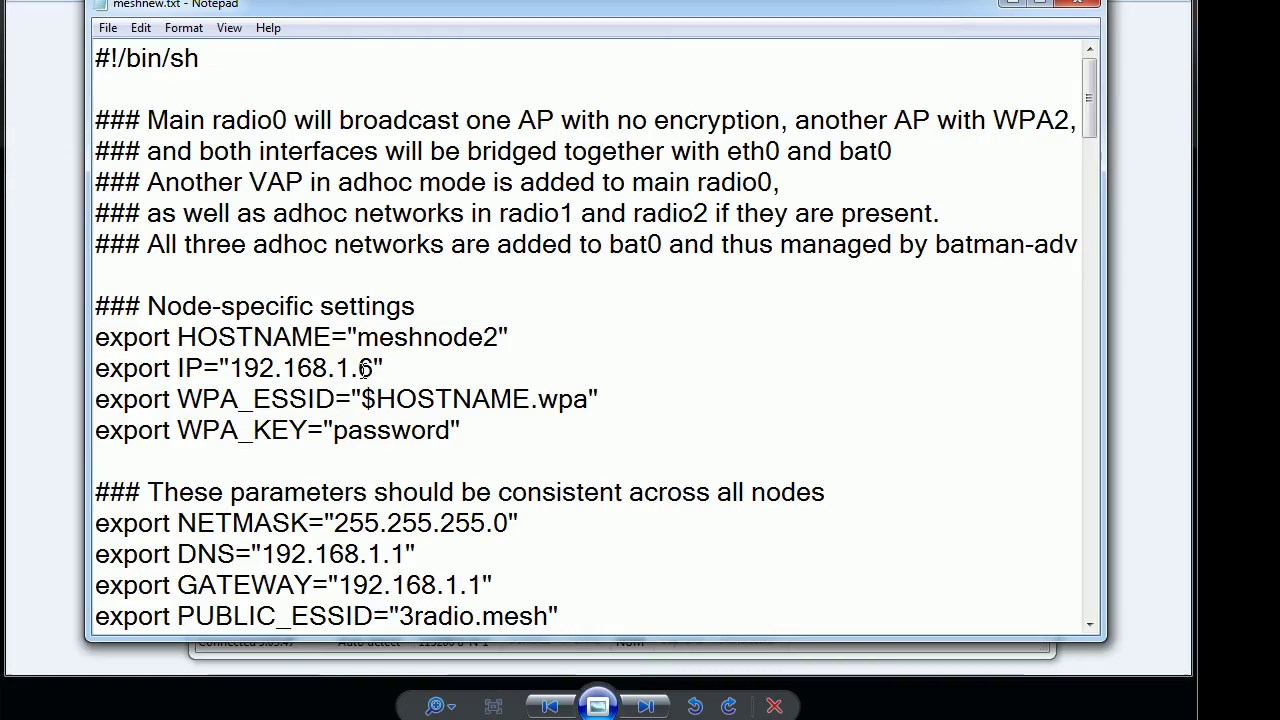
{"action": "left_click", "coordinate": [373, 368]}
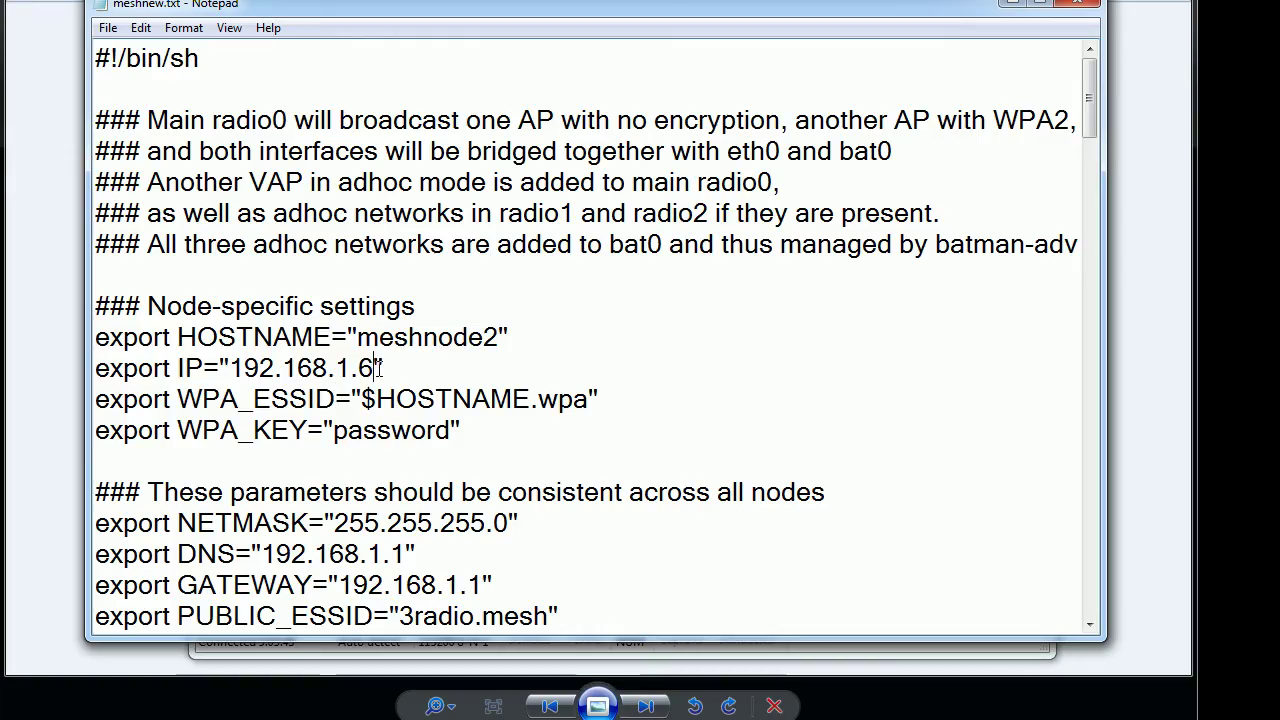
- Highlight the MESH0_BSSID setting, then return to the IP address line
{"action": "scroll", "coordinate": [425, 425], "scroll_direction": "down", "scroll_amount": 3}
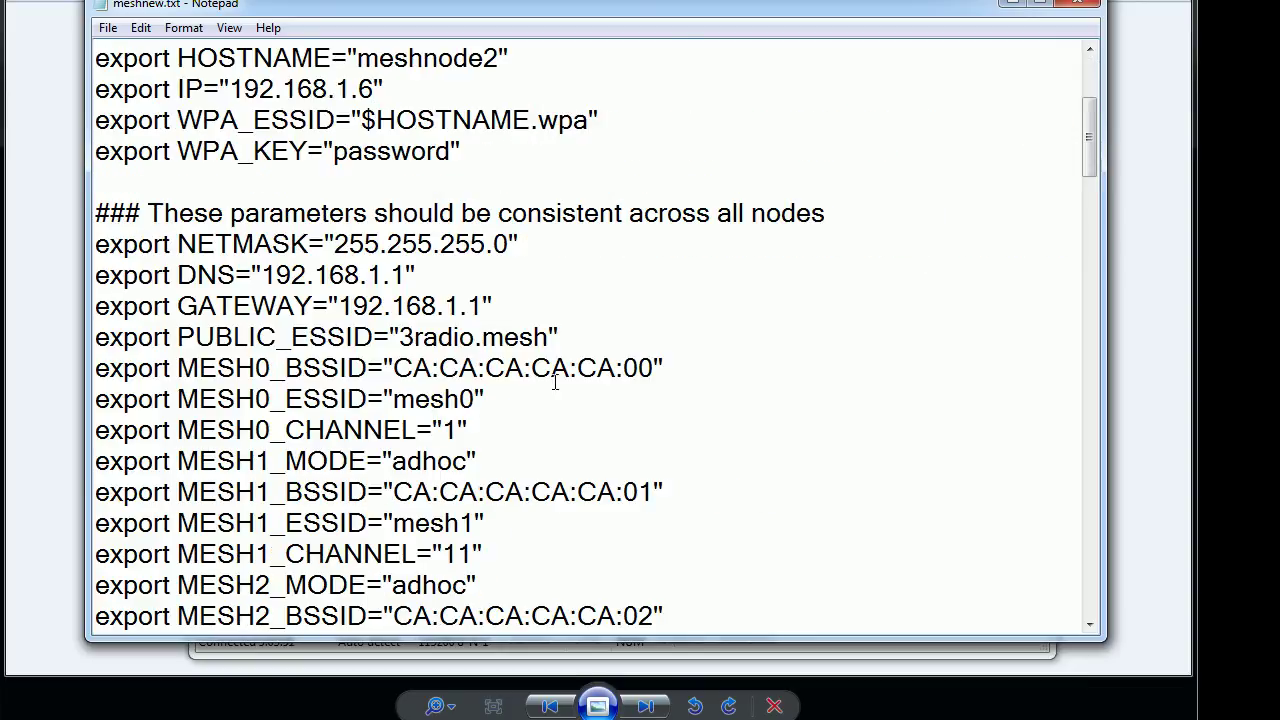
{"action": "double_click", "coordinate": [412, 368]}
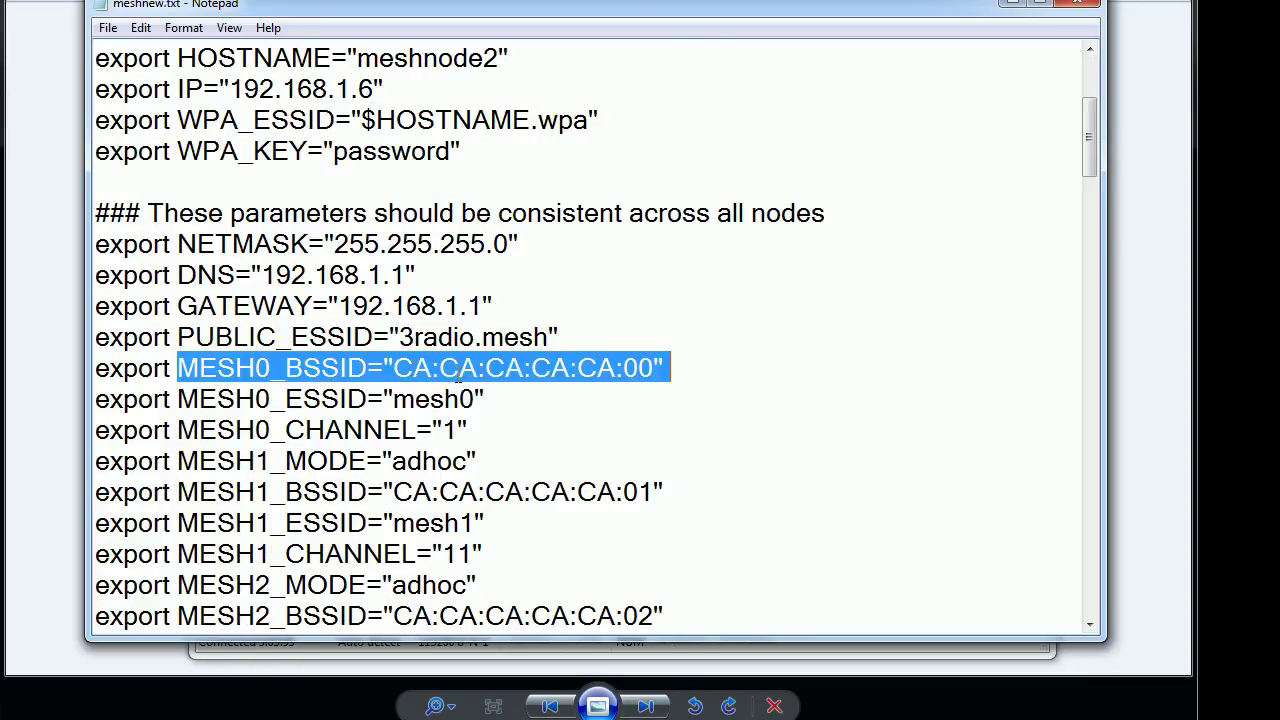
{"action": "left_click", "coordinate": [476, 370]}
{"action": "scroll", "coordinate": [450, 360], "scroll_direction": "up", "scroll_amount": 1}
{"action": "scroll", "coordinate": [372, 445], "scroll_direction": "down", "scroll_amount": 4}
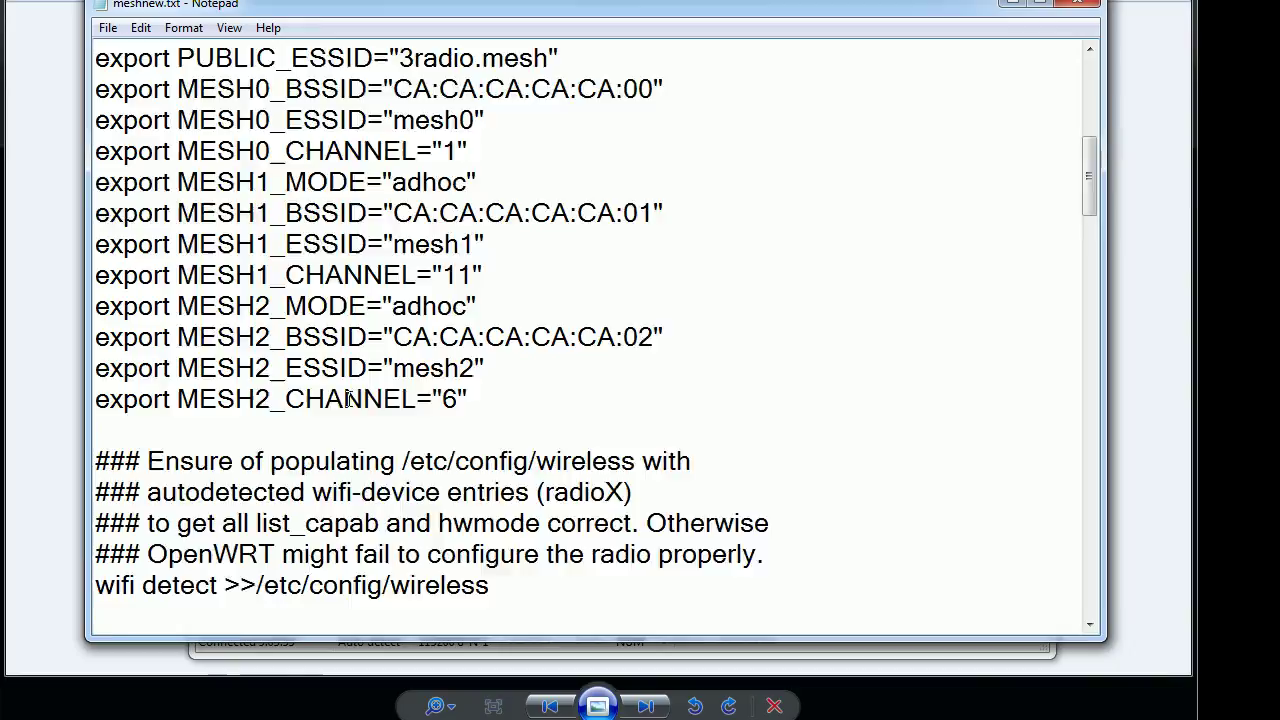
{"action": "scroll", "coordinate": [395, 342], "scroll_direction": "up", "scroll_amount": 6}
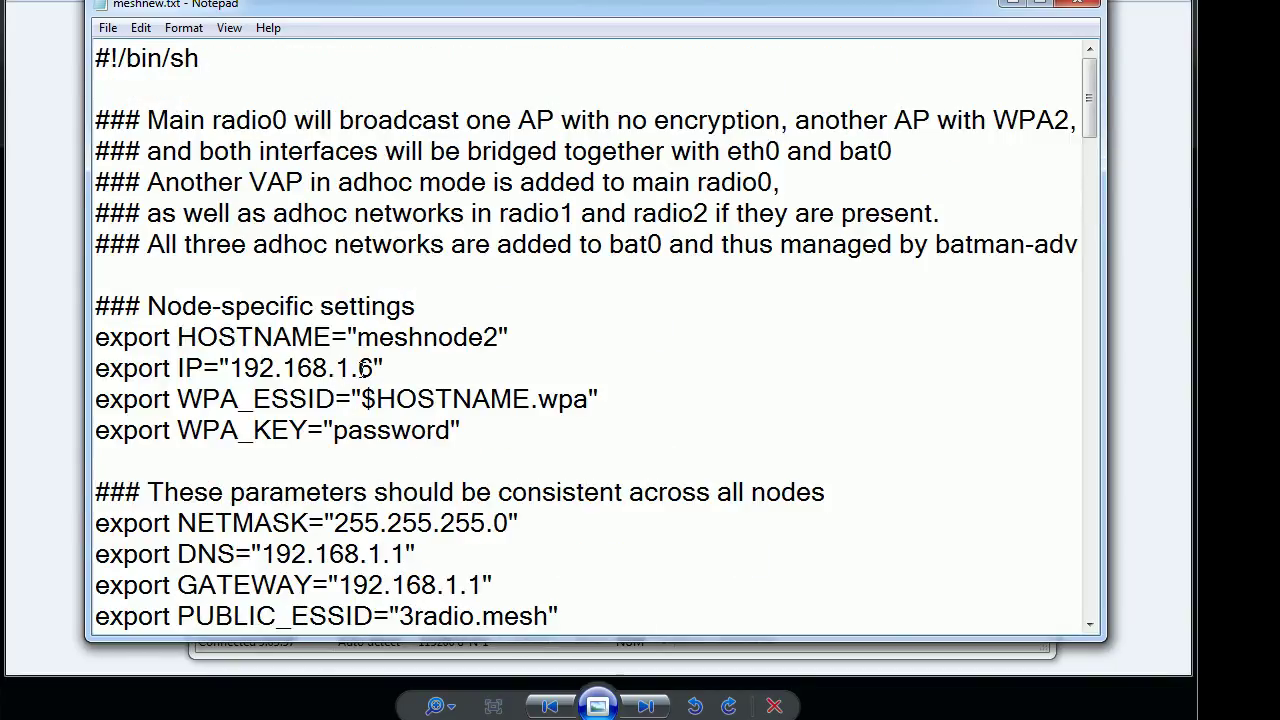
{"action": "left_click", "coordinate": [360, 370]}
- Highlight the WPA_KEY and HOSTNAME settings in turn
{"action": "double_click", "coordinate": [402, 430]}
{"action": "left_click", "coordinate": [422, 337]}
{"action": "double_click", "coordinate": [493, 337]}
{"action": "left_click", "coordinate": [381, 338]}
- Scroll through the script, then point out the IP and hostname lines again
{"action": "scroll", "coordinate": [432, 370], "scroll_direction": "down", "scroll_amount": 2}
{"action": "scroll", "coordinate": [436, 360], "scroll_direction": "down", "scroll_amount": 3}
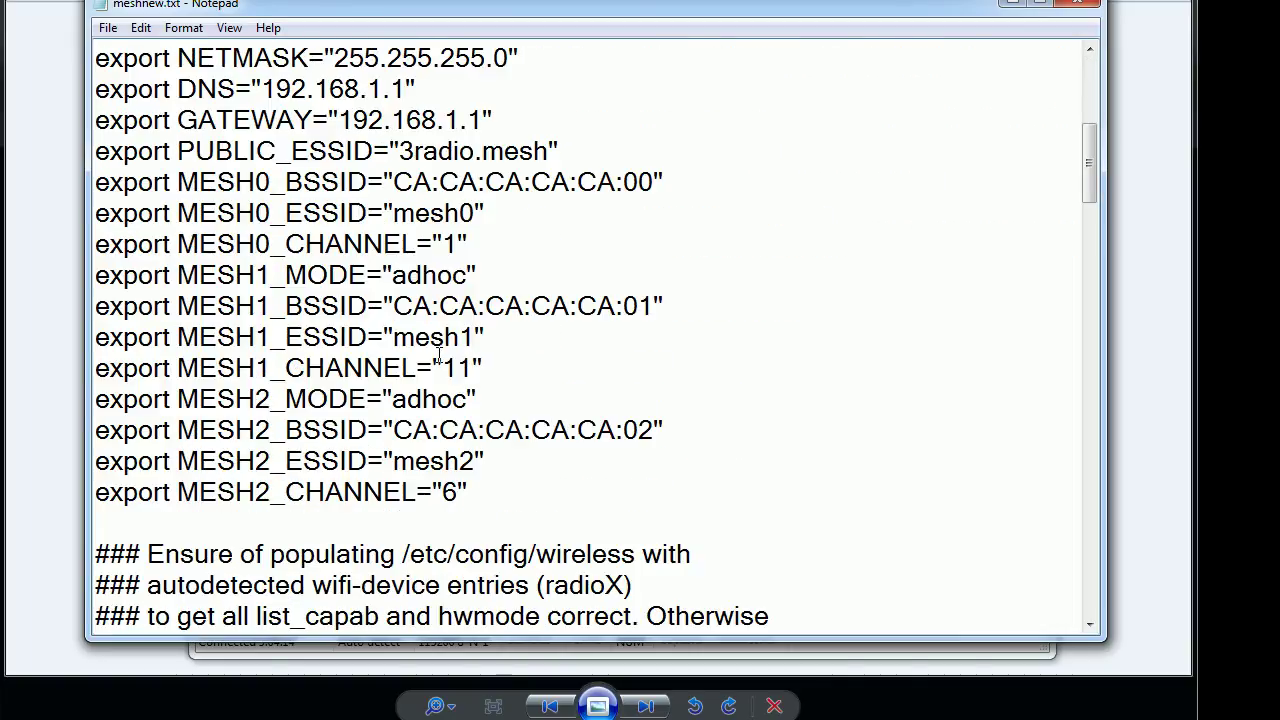
{"action": "scroll", "coordinate": [440, 355], "scroll_direction": "up", "scroll_amount": 2}
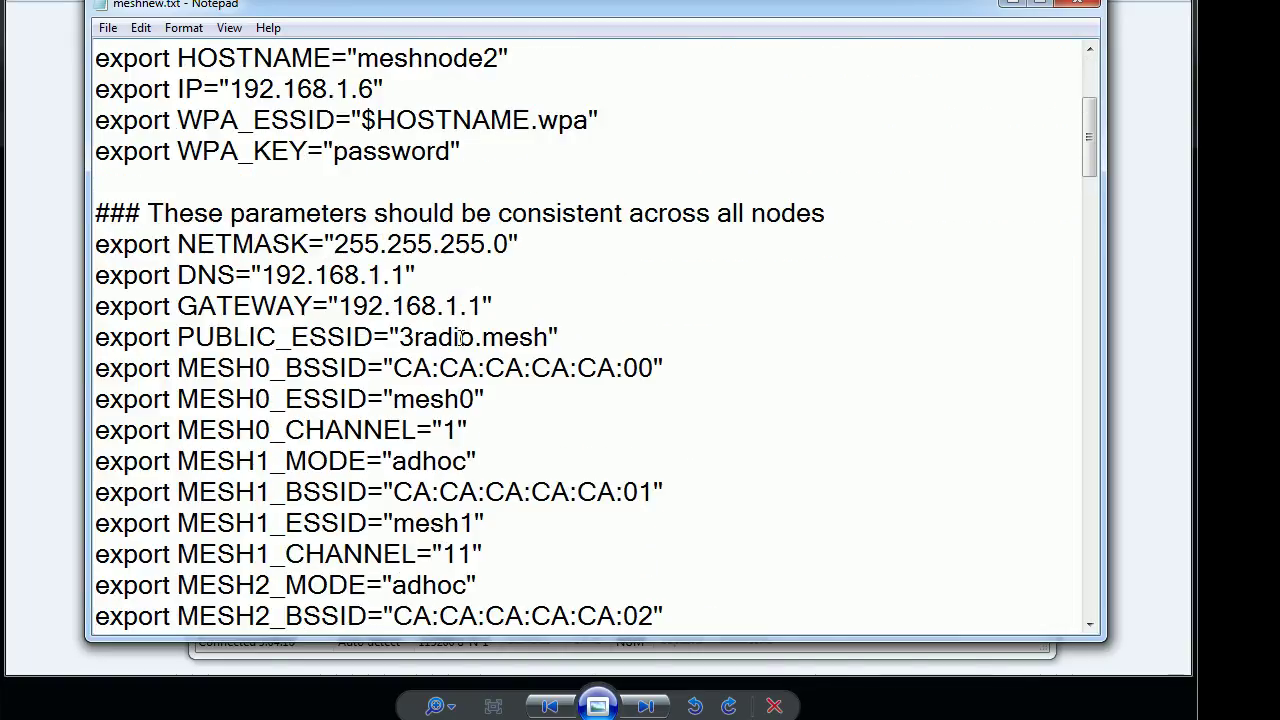
{"action": "scroll", "coordinate": [461, 338], "scroll_direction": "up", "scroll_amount": 2}
{"action": "scroll", "coordinate": [450, 320], "scroll_direction": "down", "scroll_amount": 6}
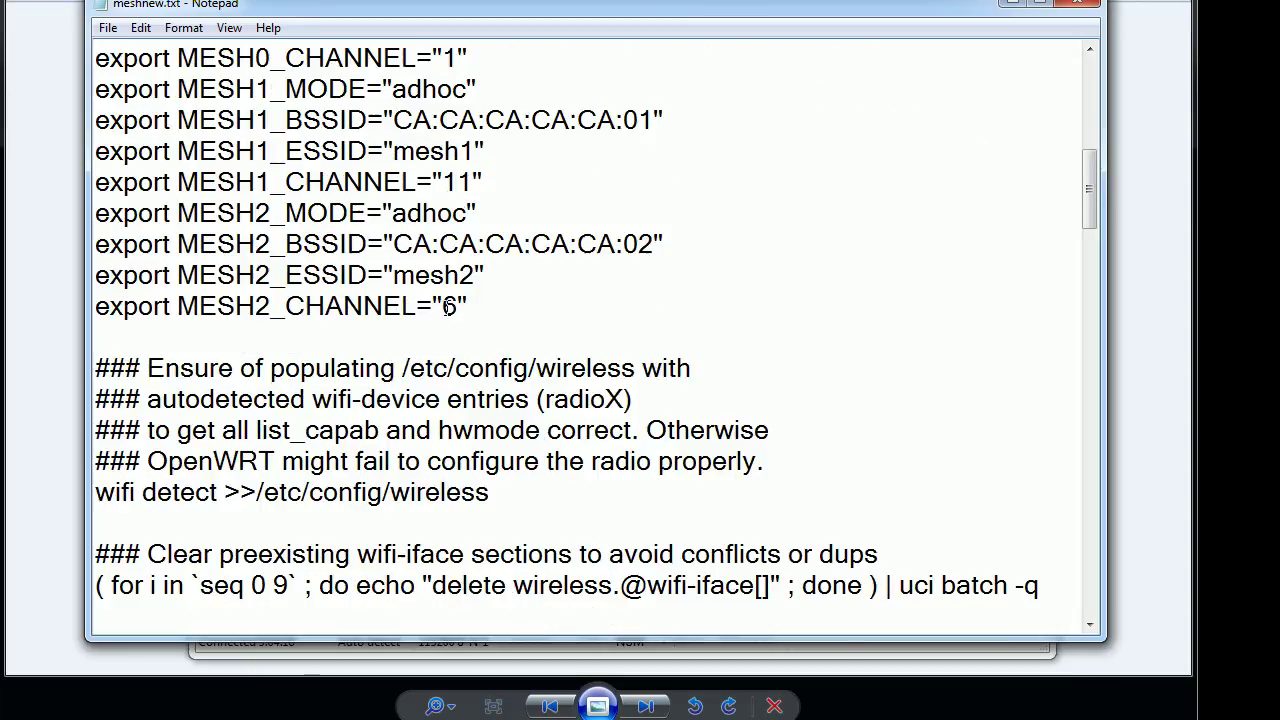
{"action": "scroll", "coordinate": [412, 405], "scroll_direction": "down", "scroll_amount": 4}
{"action": "scroll", "coordinate": [420, 378], "scroll_direction": "up", "scroll_amount": 5}
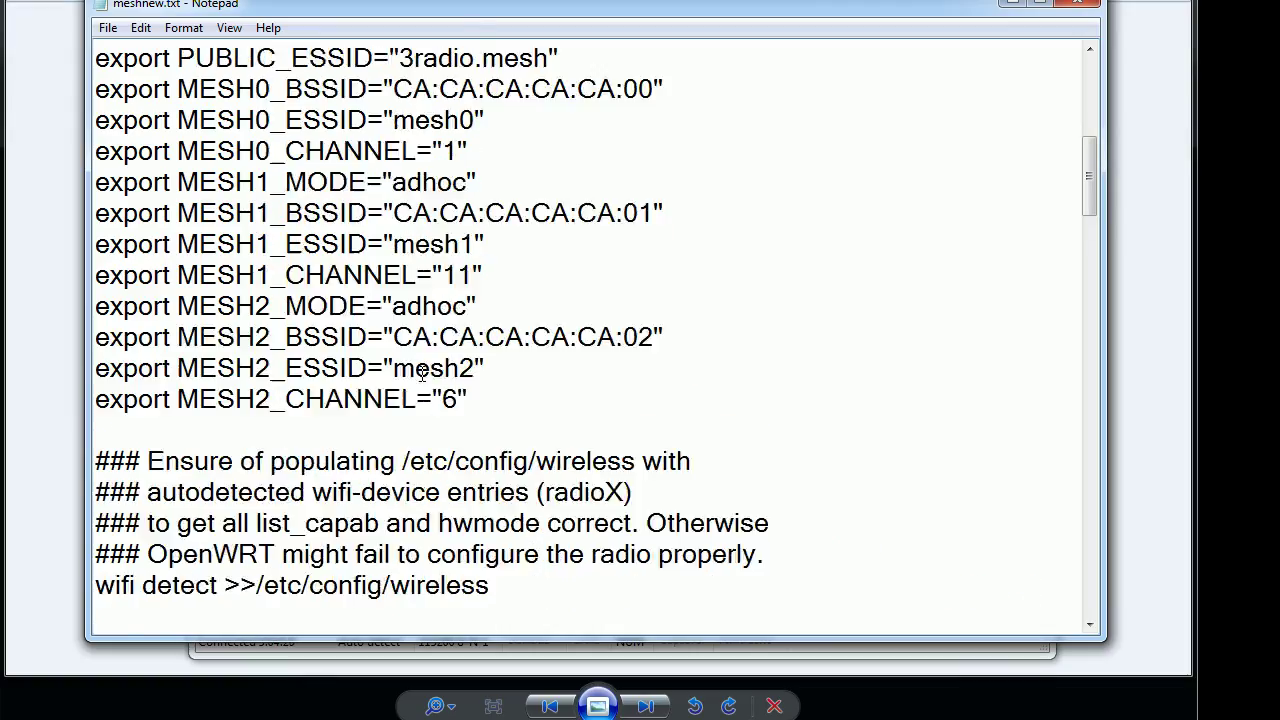
{"action": "scroll", "coordinate": [423, 372], "scroll_direction": "up", "scroll_amount": 6}
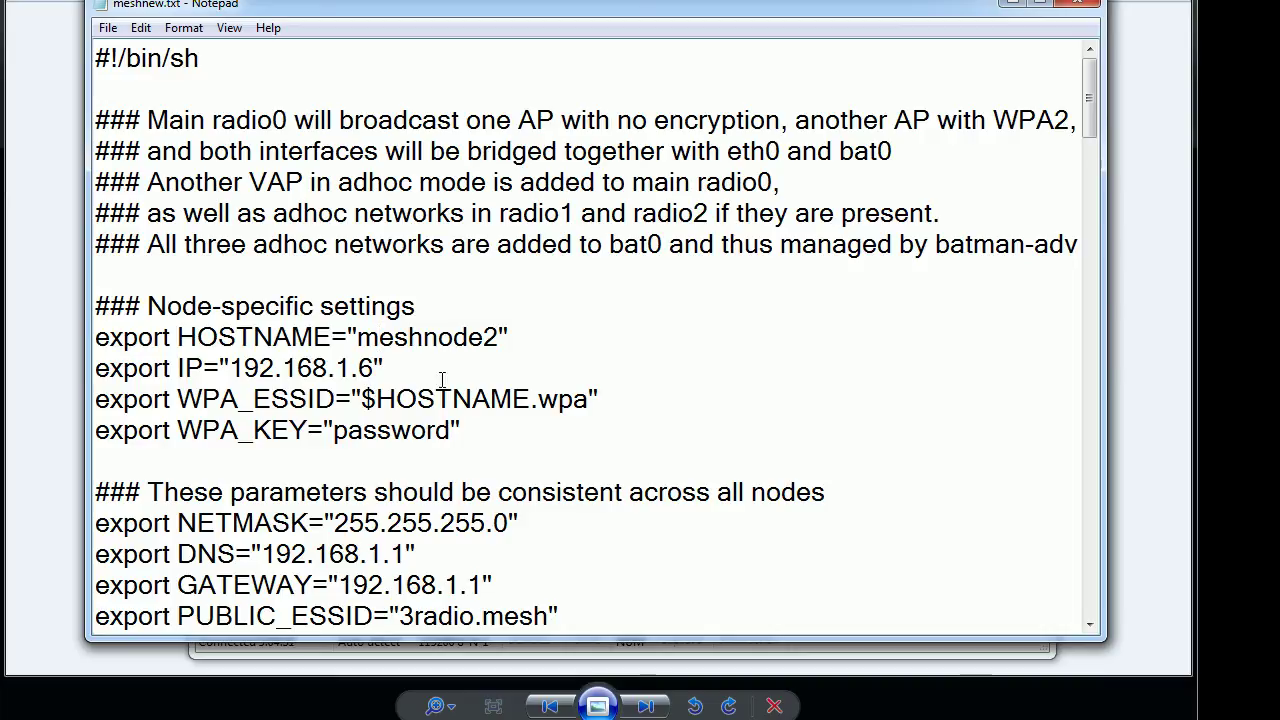
{"action": "left_click", "coordinate": [429, 368]}
{"action": "left_click", "coordinate": [530, 341]}
{"action": "key", "text": "Up"}
- Switch back to the router's boot log and reposition the terminal window
{"action": "key", "text": "alt+Tab"}
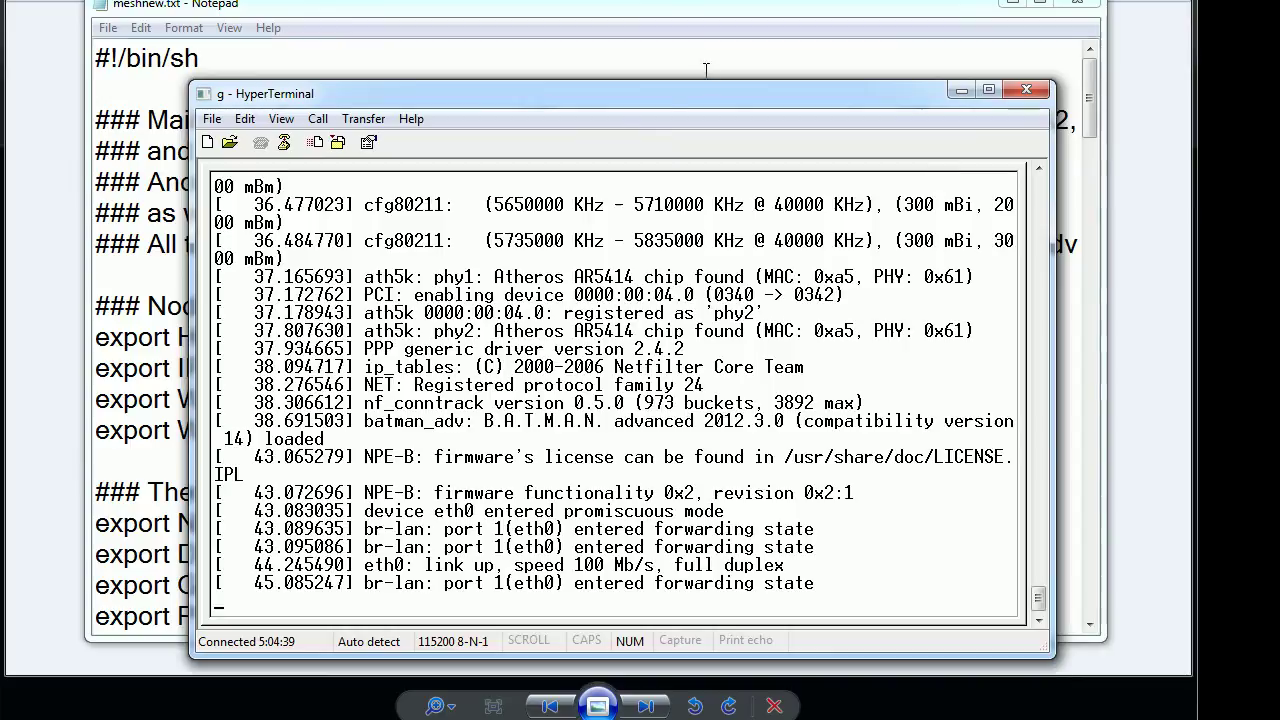
{"action": "left_click_drag", "start_coordinate": [596, 96], "coordinate": [585, 68]}
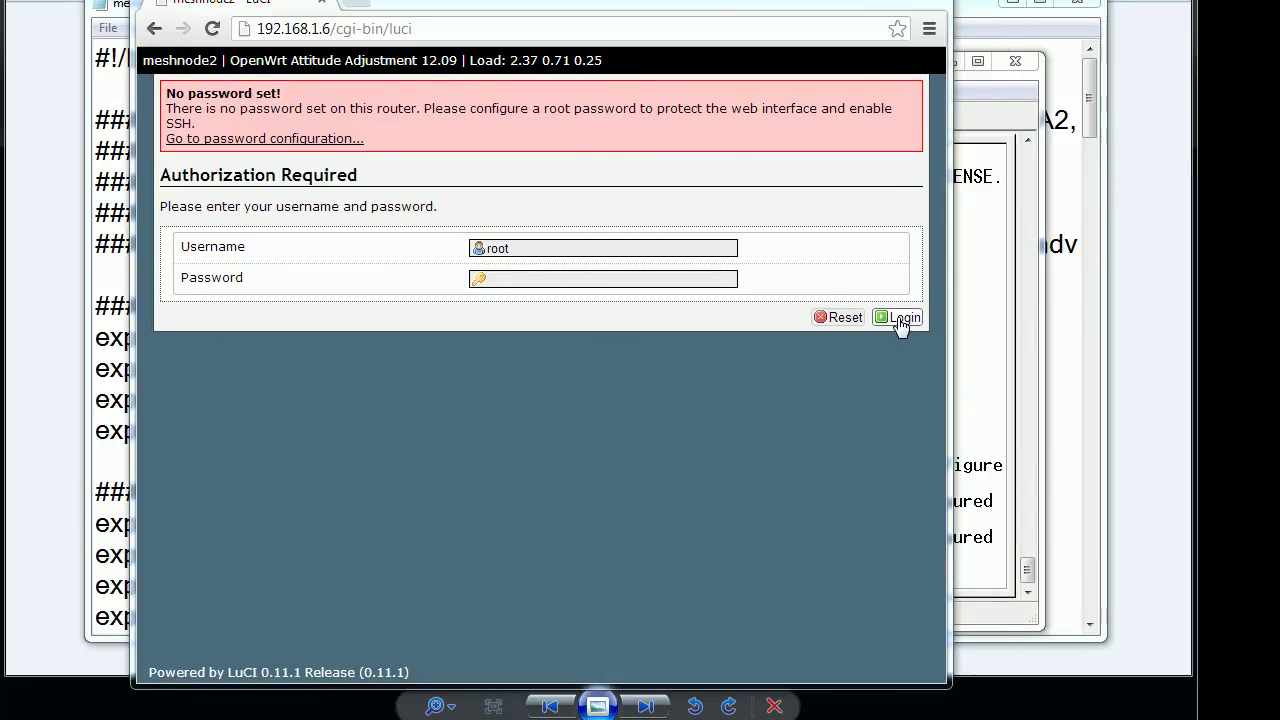
- Log in to meshnode2's LuCI and go via System and Network to the Wireless Overview
{"action": "left_click", "coordinate": [896, 320]}
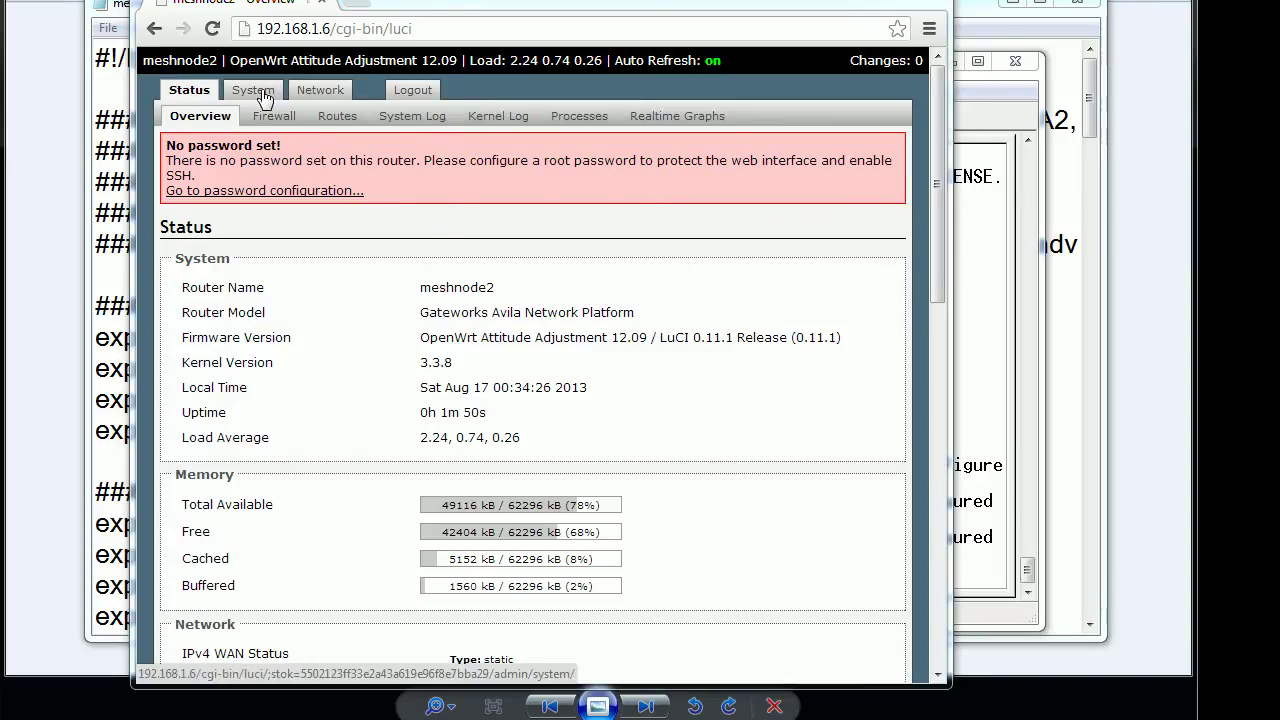
{"action": "left_click", "coordinate": [260, 95]}
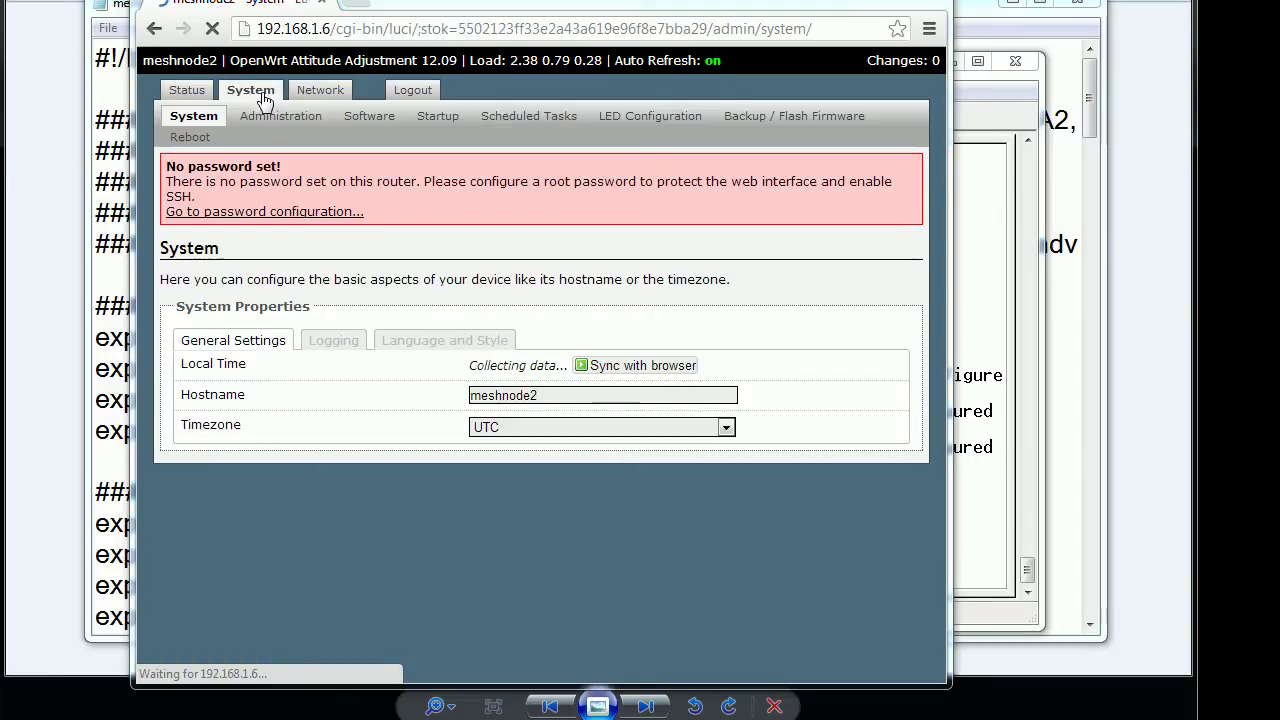
{"action": "left_click", "coordinate": [314, 95]}
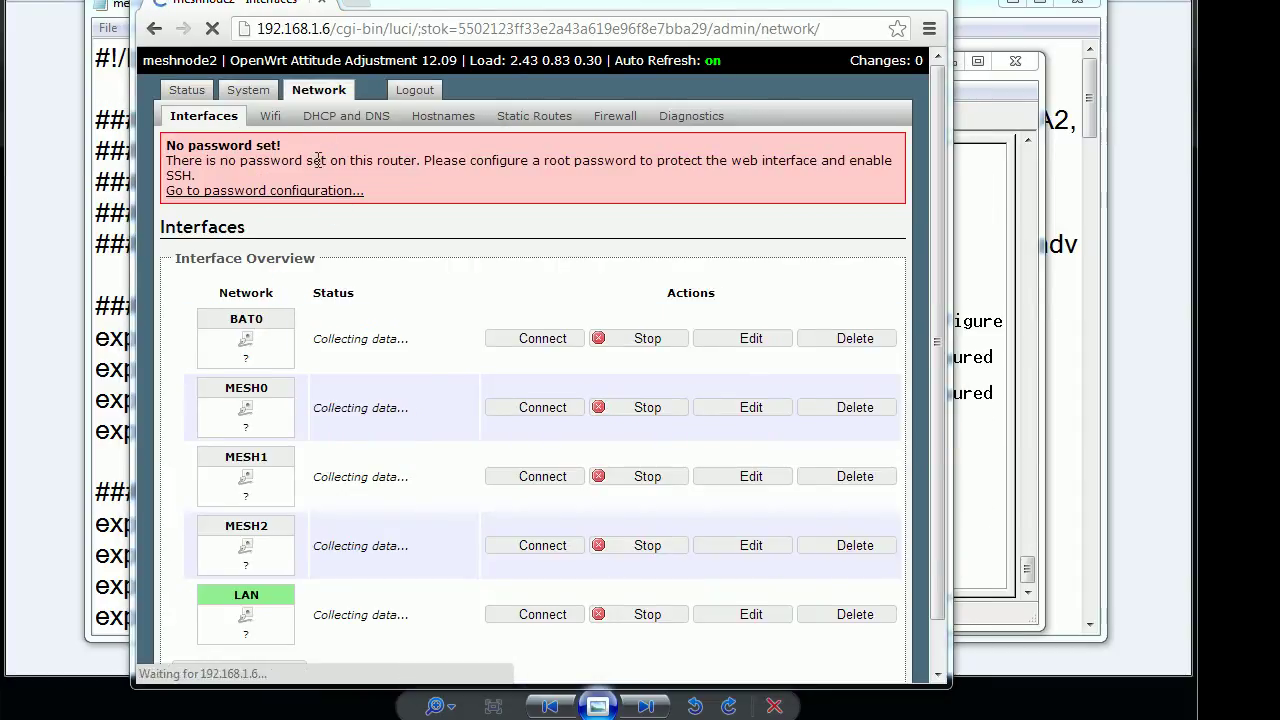
{"action": "left_click", "coordinate": [265, 118]}
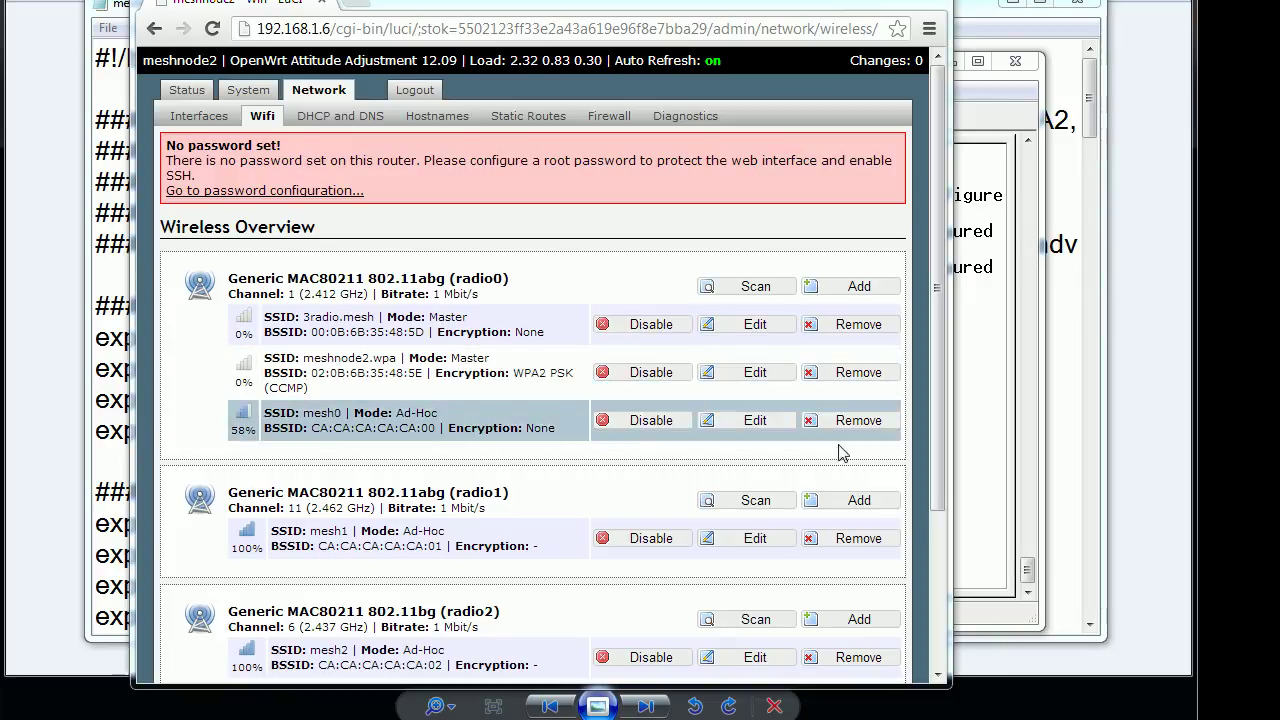
- Scroll to Associated Stations, then back to Wireless Overview showing mesh0 60%, mesh1 and mesh2 100%
{"action": "scroll", "coordinate": [935, 497], "scroll_direction": "down", "scroll_amount": 3}
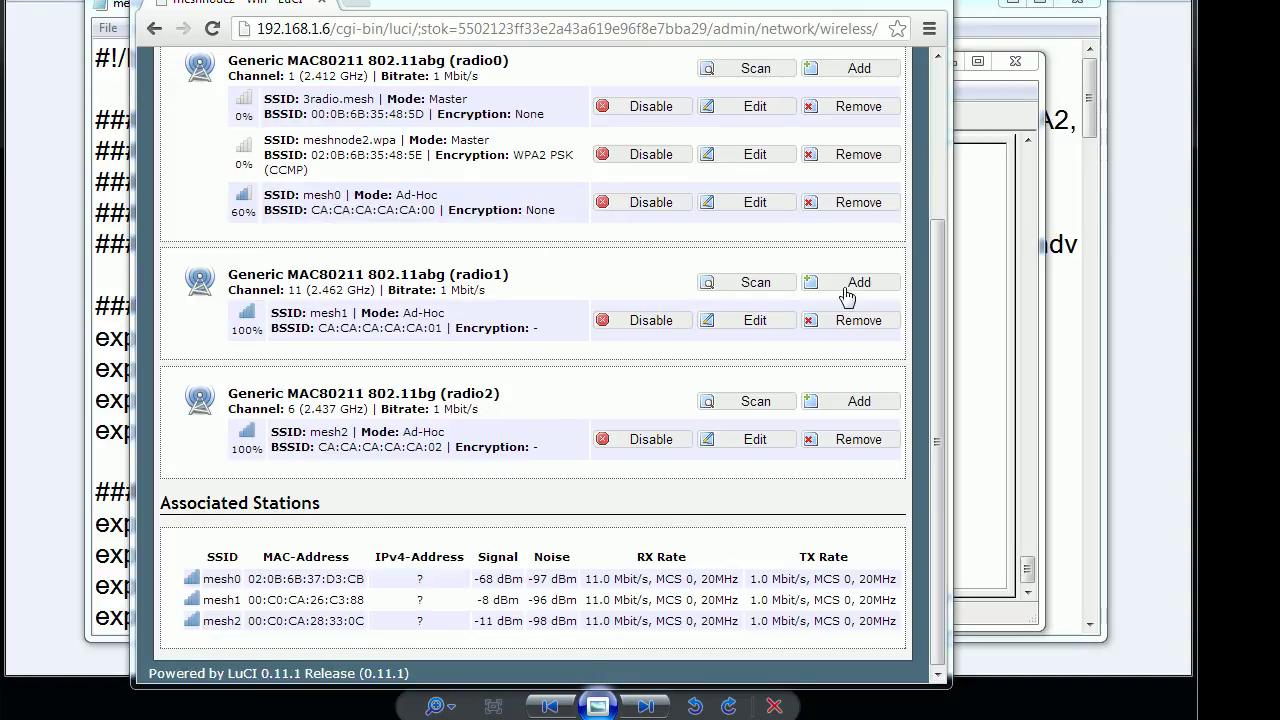
{"action": "left_click_drag", "start_coordinate": [928, 250], "coordinate": [929, 99]}
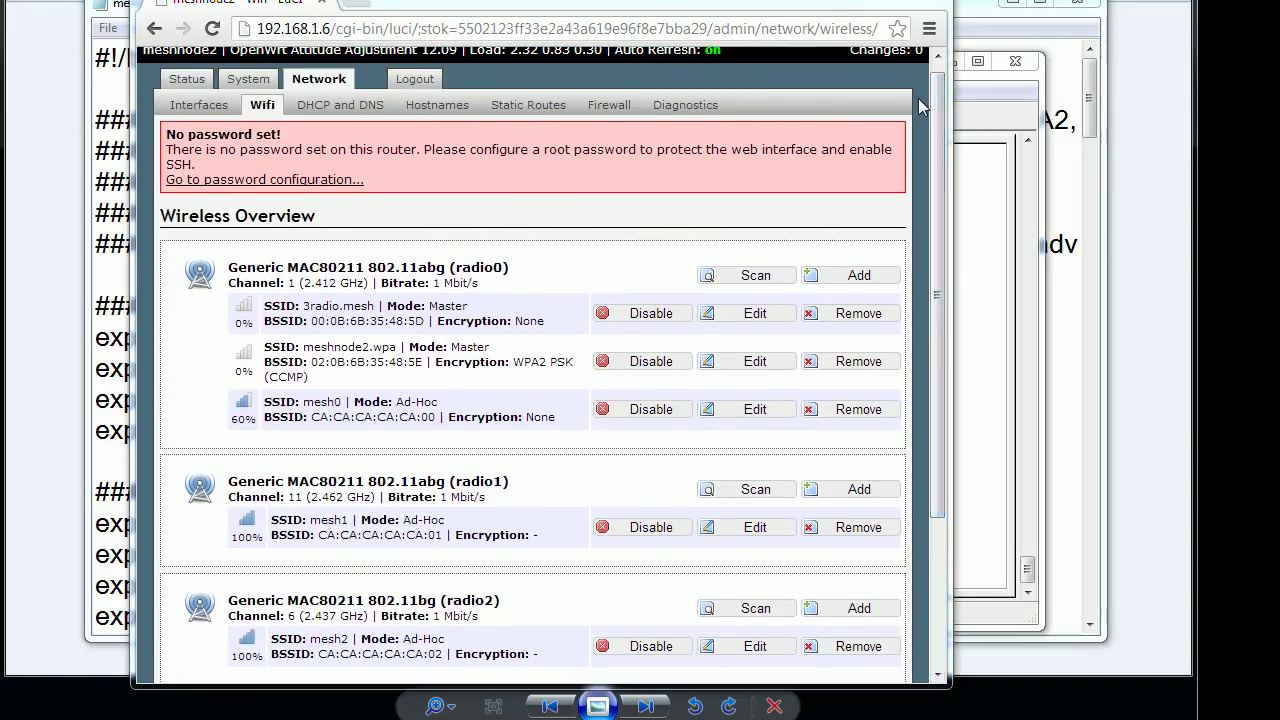